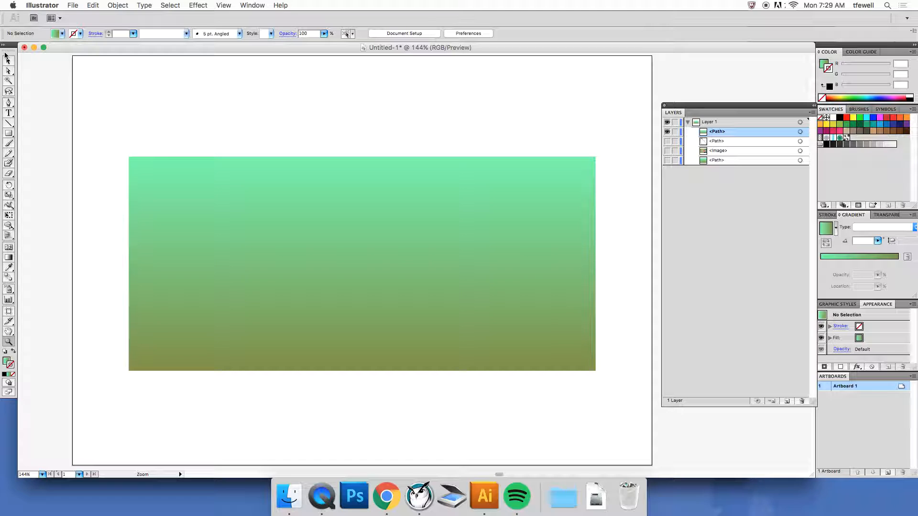
{"action": "key", "text": "v"}
{"action": "left_click", "coordinate": [227, 206]}
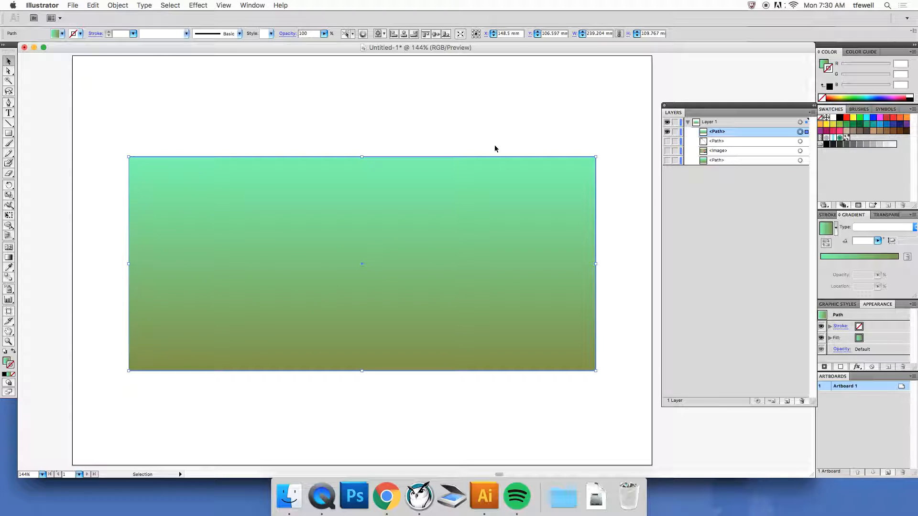
{"action": "left_click", "coordinate": [461, 123]}
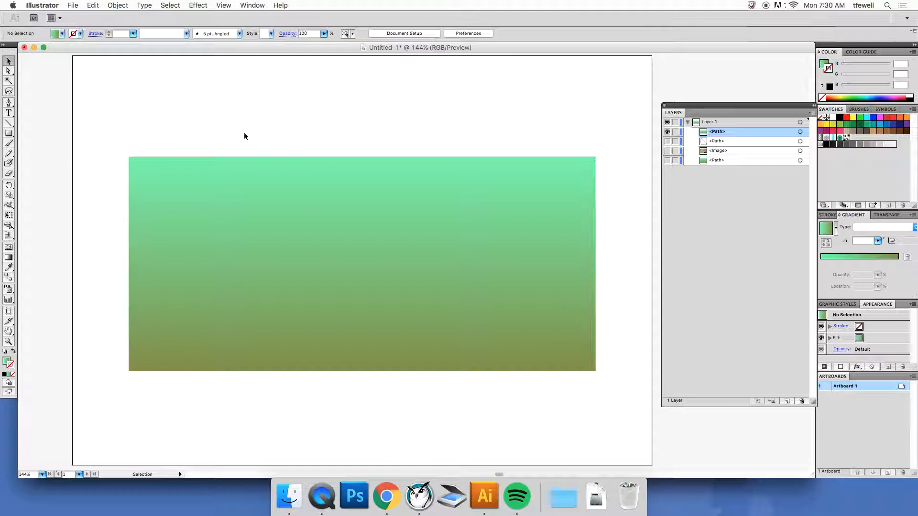
- Start a Pen path with a curved segment across the upper gradient rectangle, with no fill and a black 1 pt stroke
{"action": "left_click", "coordinate": [6, 103]}
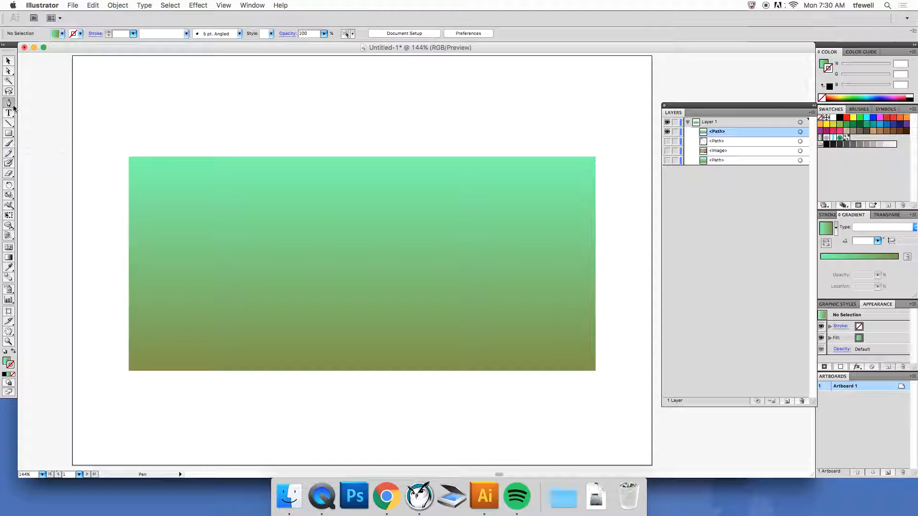
{"action": "left_click", "coordinate": [262, 241]}
{"action": "left_click_drag", "start_coordinate": [338, 189], "coordinate": [339, 168]}
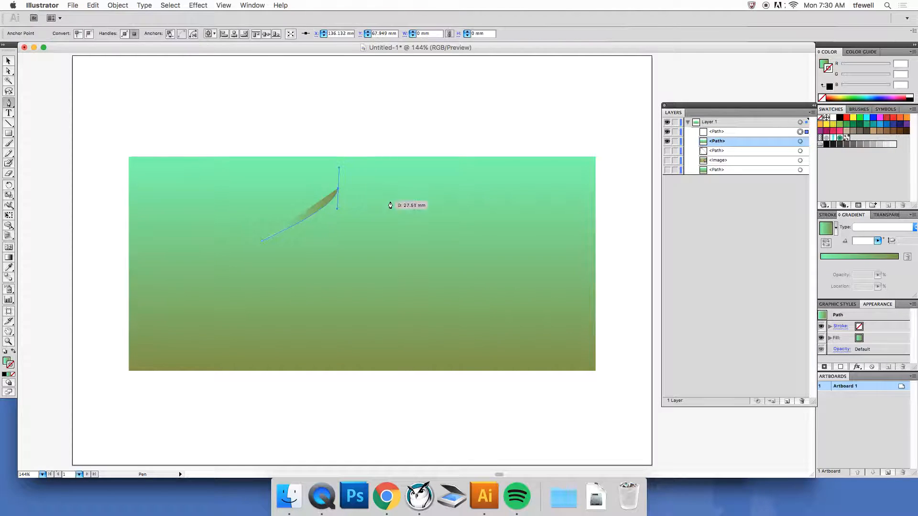
{"action": "left_click", "coordinate": [5, 351]}
{"action": "left_click", "coordinate": [14, 375]}
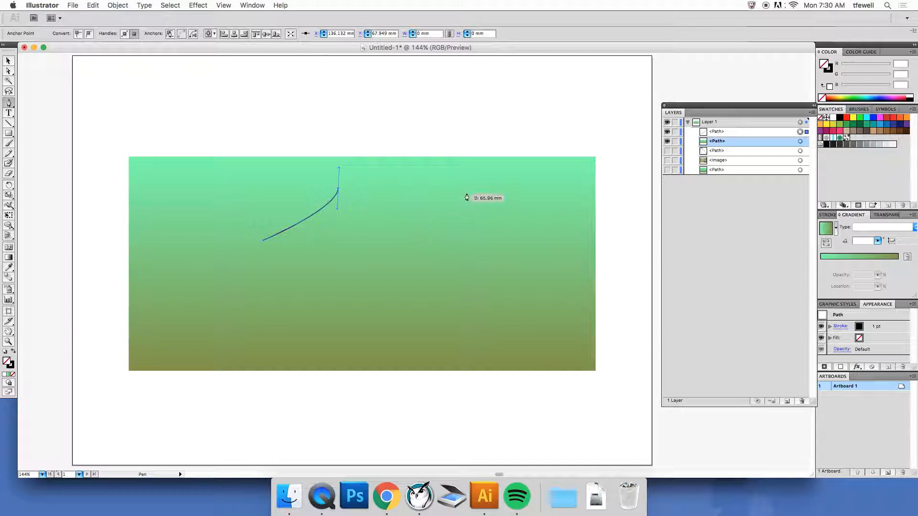
- Continue the path with a curve down to a blunt right end and back along a curved underside to a rounded arch
{"action": "left_click_drag", "start_coordinate": [417, 233], "coordinate": [417, 235]}
{"action": "left_click_drag", "start_coordinate": [461, 269], "coordinate": [485, 258]}
{"action": "left_click", "coordinate": [531, 258]}
{"action": "left_click", "coordinate": [522, 312]}
{"action": "left_click_drag", "start_coordinate": [420, 324], "coordinate": [407, 305]}
{"action": "left_click_drag", "start_coordinate": [382, 272], "coordinate": [396, 249]}
- Draw a straight-sided zigzag of spikes along the shape's lower edge, ending in a spike at its far left
{"action": "left_click", "coordinate": [378, 343]}
{"action": "left_click", "coordinate": [335, 314]}
{"action": "left_click", "coordinate": [334, 348]}
{"action": "left_click", "coordinate": [305, 314]}
{"action": "left_click", "coordinate": [291, 343]}
{"action": "left_click", "coordinate": [285, 306]}
{"action": "left_click", "coordinate": [249, 335]}
{"action": "left_click", "coordinate": [257, 300]}
{"action": "left_click", "coordinate": [208, 323]}
{"action": "left_click", "coordinate": [219, 281]}
{"action": "left_click", "coordinate": [177, 270]}
- Close the path with a rounded hump at the upper left and deselect the finished outline
{"action": "left_click", "coordinate": [211, 246]}
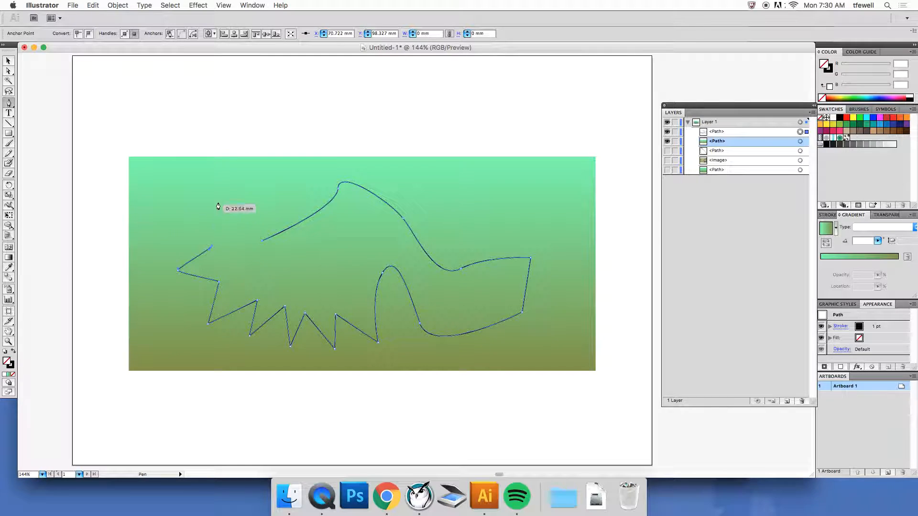
{"action": "left_click_drag", "start_coordinate": [220, 197], "coordinate": [242, 195]}
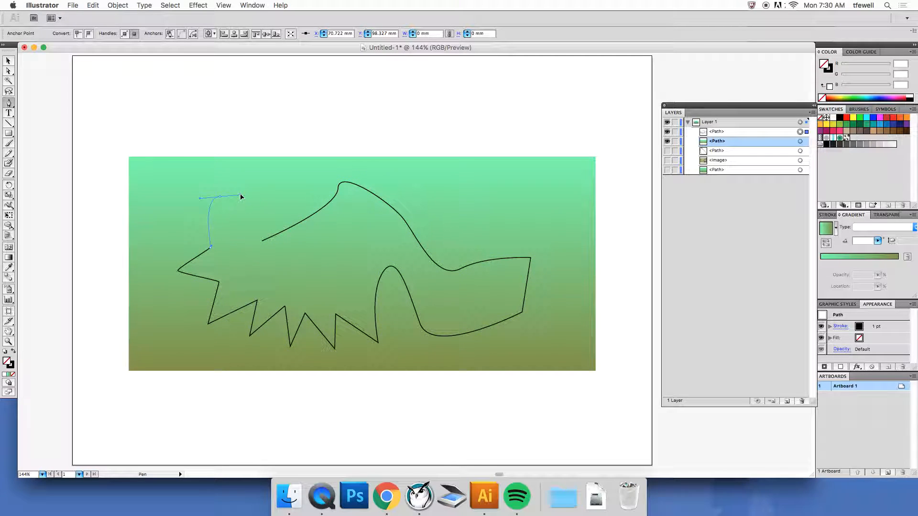
{"action": "left_click", "coordinate": [262, 242]}
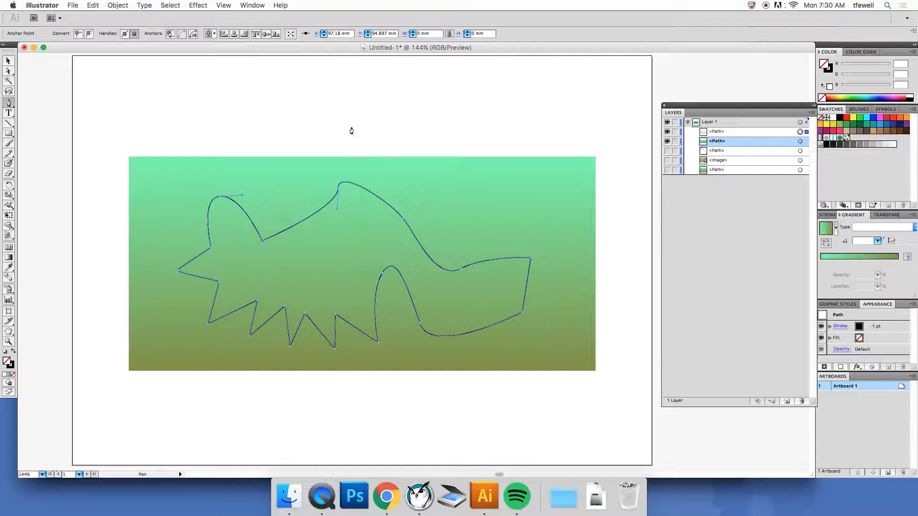
{"action": "key", "text": "v"}
{"action": "left_click", "coordinate": [336, 118]}
- Move the gradient rectangle and the outline separately, undoing each move
{"action": "left_click", "coordinate": [202, 184]}
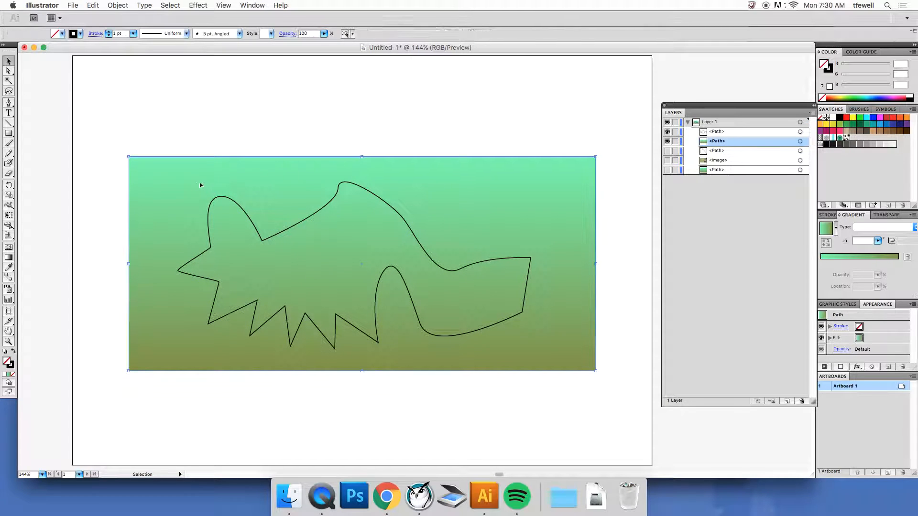
{"action": "left_click", "coordinate": [73, 148]}
{"action": "left_click_drag", "start_coordinate": [174, 176], "coordinate": [259, 82]}
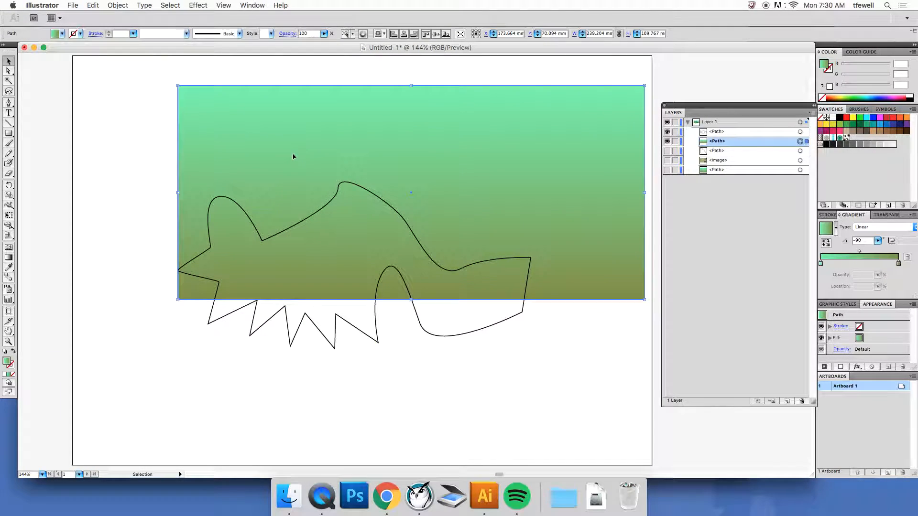
{"action": "key", "text": "super+z"}
{"action": "left_click_drag", "start_coordinate": [332, 198], "coordinate": [307, 123]}
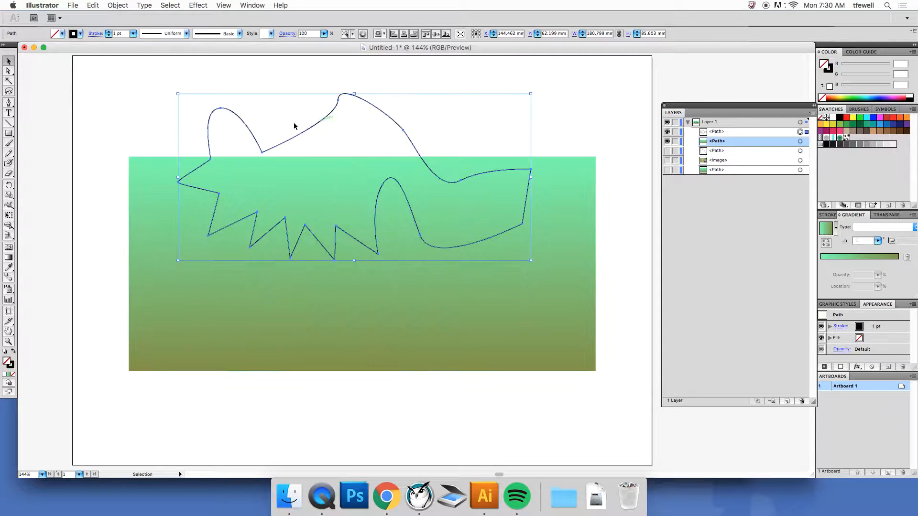
{"action": "key", "text": "super+z"}
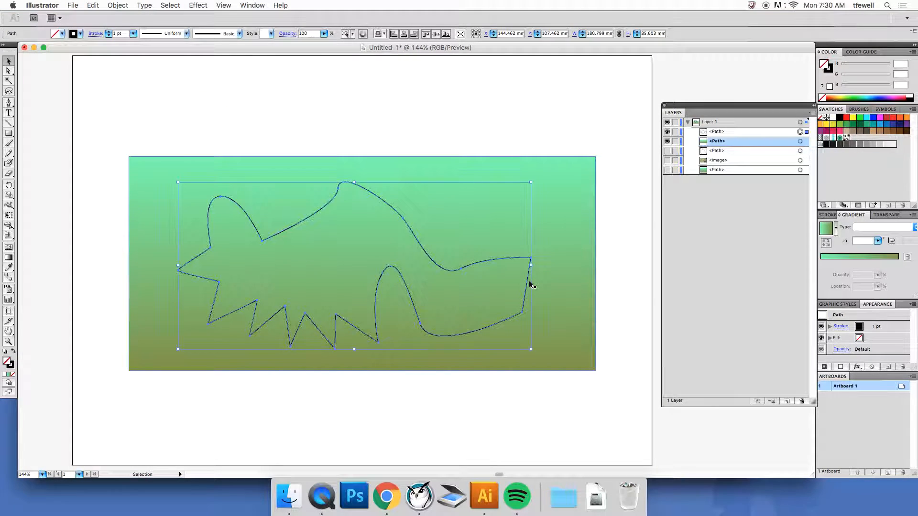
{"action": "left_click", "coordinate": [332, 90]}
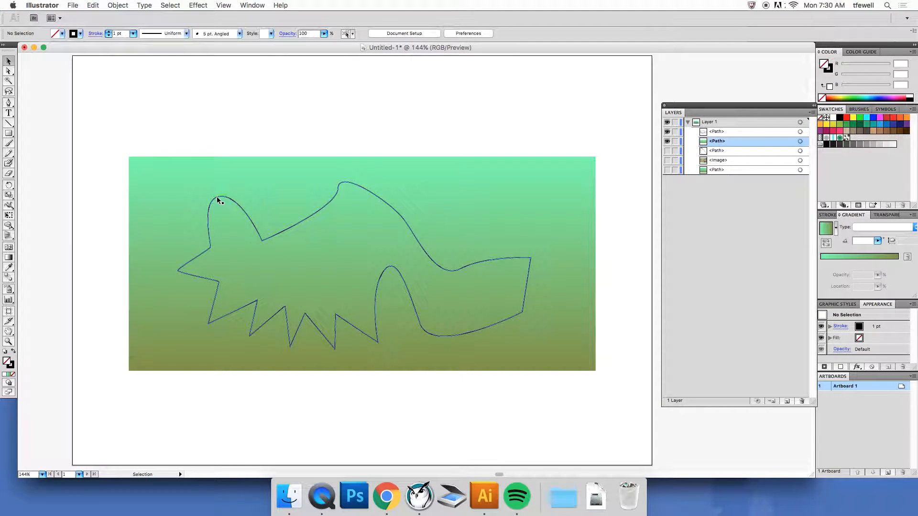
- Center the outline horizontally over the gradient rectangle and move both selected shapes together slightly higher on the artboard
{"action": "mouse_move", "coordinate": [225, 199]}
{"action": "left_mouse_down"}
{"action": "mouse_move", "coordinate": [340, 188]}
{"action": "mouse_move", "coordinate": [189, 170]}
{"action": "mouse_move", "coordinate": [215, 95]}
{"action": "mouse_move", "coordinate": [331, 96]}
{"action": "mouse_move", "coordinate": [232, 88]}
{"action": "mouse_move", "coordinate": [210, 96]}
{"action": "mouse_move", "coordinate": [208, 150]}
{"action": "mouse_move", "coordinate": [226, 191]}
{"action": "mouse_move", "coordinate": [241, 200]}
{"action": "mouse_move", "coordinate": [233, 190]}
{"action": "left_mouse_up"}
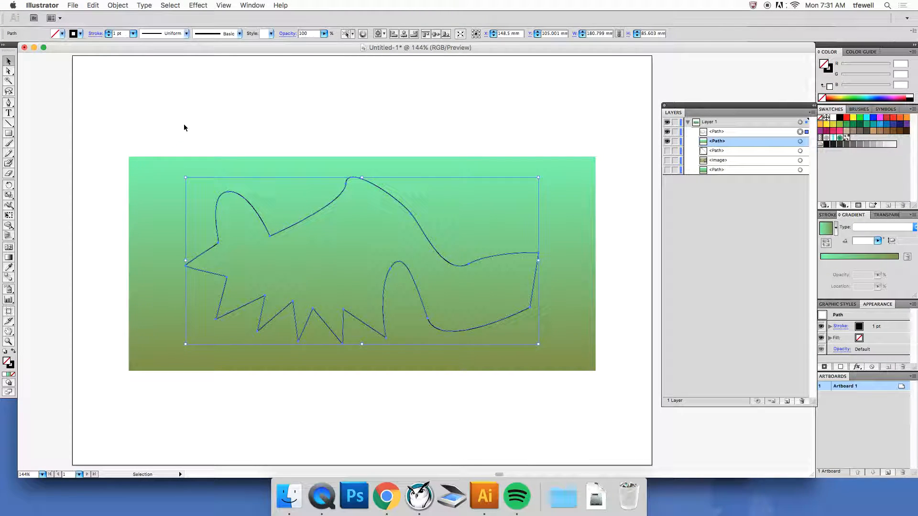
{"action": "left_click", "coordinate": [109, 131]}
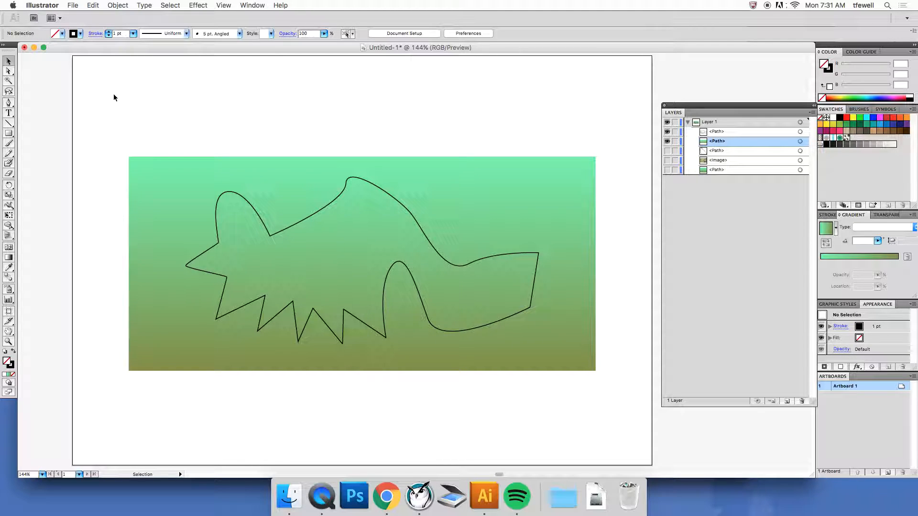
{"action": "left_click_drag", "start_coordinate": [114, 121], "coordinate": [639, 403]}
{"action": "left_click_drag", "start_coordinate": [243, 187], "coordinate": [263, 120]}
{"action": "left_click_drag", "start_coordinate": [391, 137], "coordinate": [366, 150]}
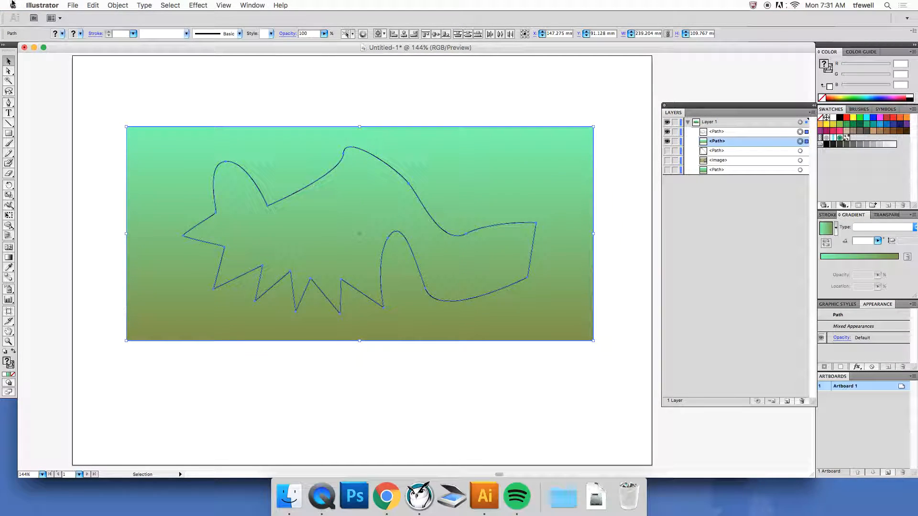
- Make a clipping mask from the outline and the gradient rectangle, and nudge the clipped group slightly upward
{"action": "left_click", "coordinate": [118, 5]}
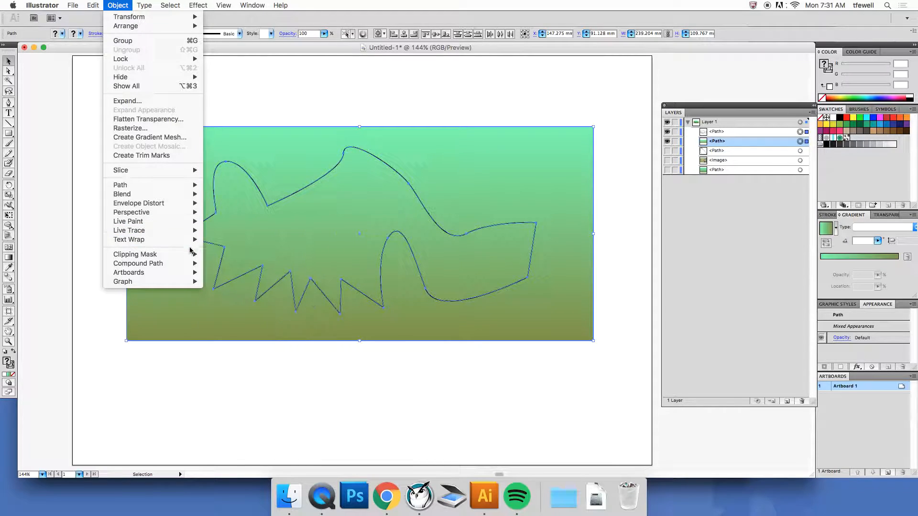
{"action": "mouse_move", "coordinate": [183, 255]}
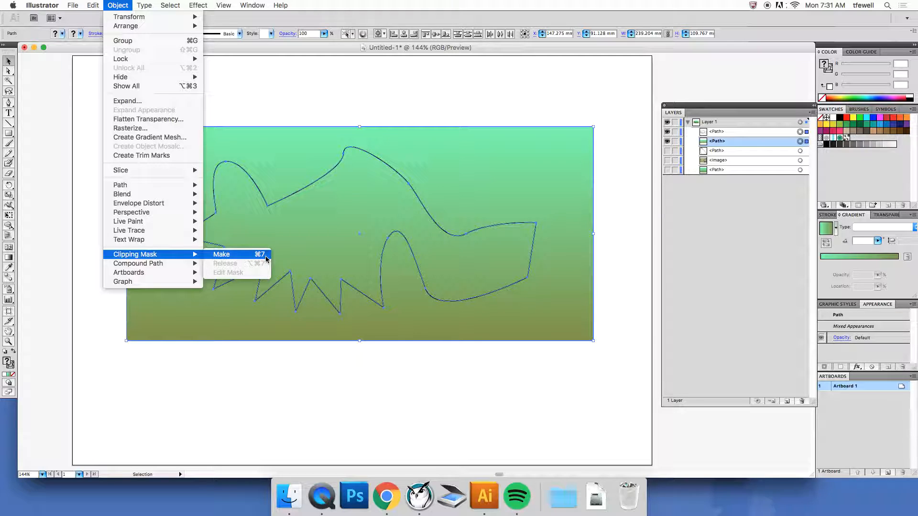
{"action": "left_click", "coordinate": [233, 257]}
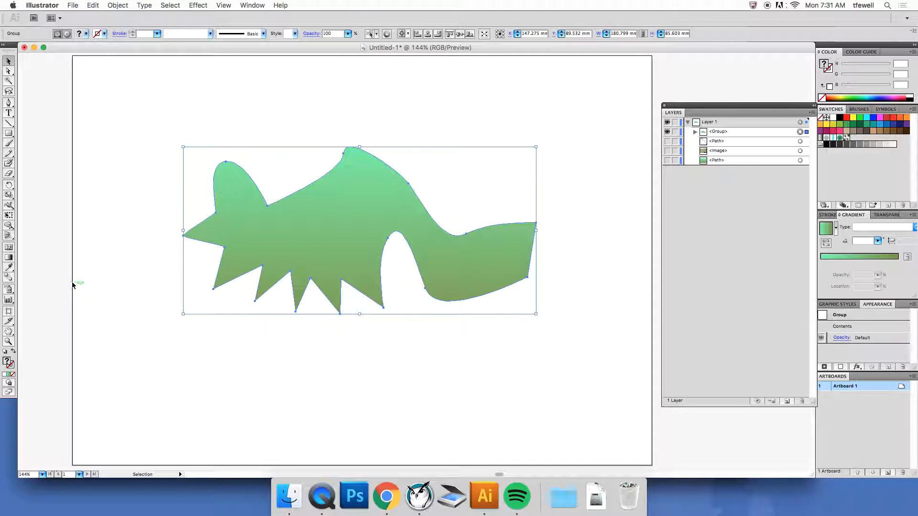
{"action": "left_click", "coordinate": [99, 225]}
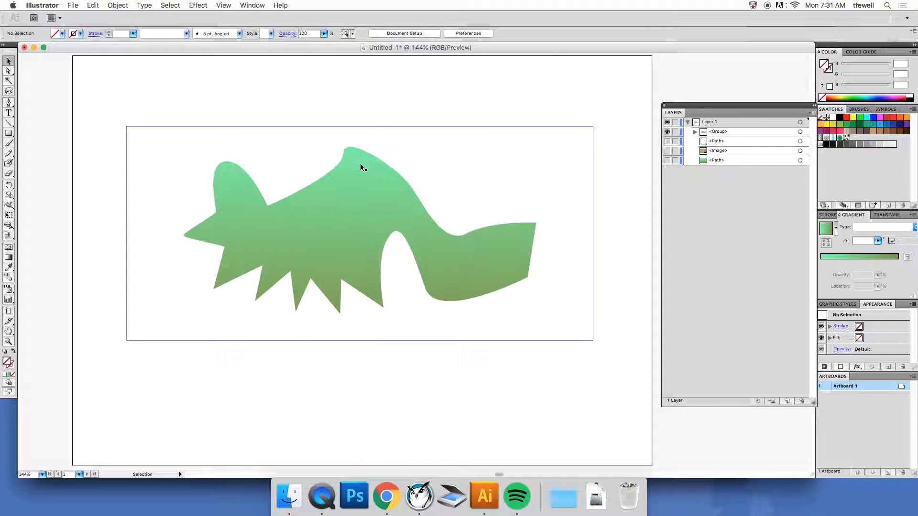
{"action": "mouse_move", "coordinate": [359, 170]}
{"action": "left_mouse_down"}
{"action": "mouse_move", "coordinate": [361, 194]}
{"action": "mouse_move", "coordinate": [287, 293]}
{"action": "mouse_move", "coordinate": [225, 193]}
{"action": "mouse_move", "coordinate": [156, 201]}
{"action": "mouse_move", "coordinate": [416, 194]}
{"action": "mouse_move", "coordinate": [209, 185]}
{"action": "mouse_move", "coordinate": [186, 195]}
{"action": "mouse_move", "coordinate": [195, 228]}
{"action": "mouse_move", "coordinate": [316, 128]}
{"action": "mouse_move", "coordinate": [381, 158]}
{"action": "mouse_move", "coordinate": [523, 163]}
{"action": "mouse_move", "coordinate": [470, 155]}
{"action": "mouse_move", "coordinate": [313, 161]}
{"action": "mouse_move", "coordinate": [380, 187]}
{"action": "mouse_move", "coordinate": [349, 183]}
{"action": "left_mouse_up"}
{"action": "left_click_drag", "start_coordinate": [222, 146], "coordinate": [235, 150]}
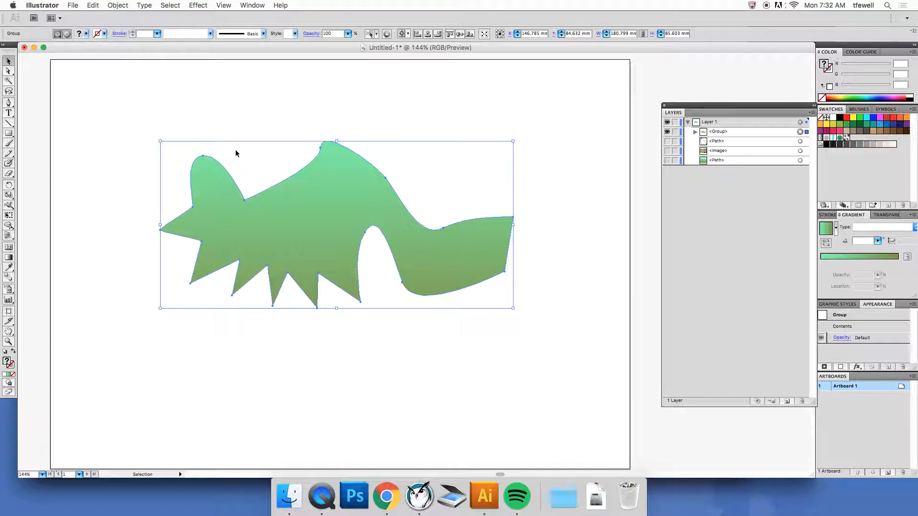
- Expand the clipped group in the layer structure and examine its clipping path and the gradient path beneath it
{"action": "left_click", "coordinate": [694, 132]}
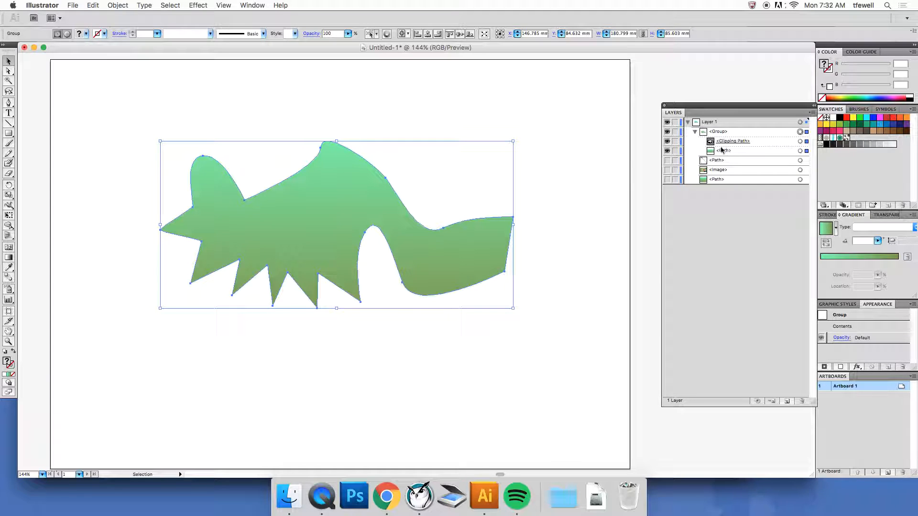
{"action": "left_click", "coordinate": [694, 132]}
{"action": "left_click", "coordinate": [694, 132]}
{"action": "left_click", "coordinate": [694, 132]}
{"action": "left_click", "coordinate": [694, 133]}
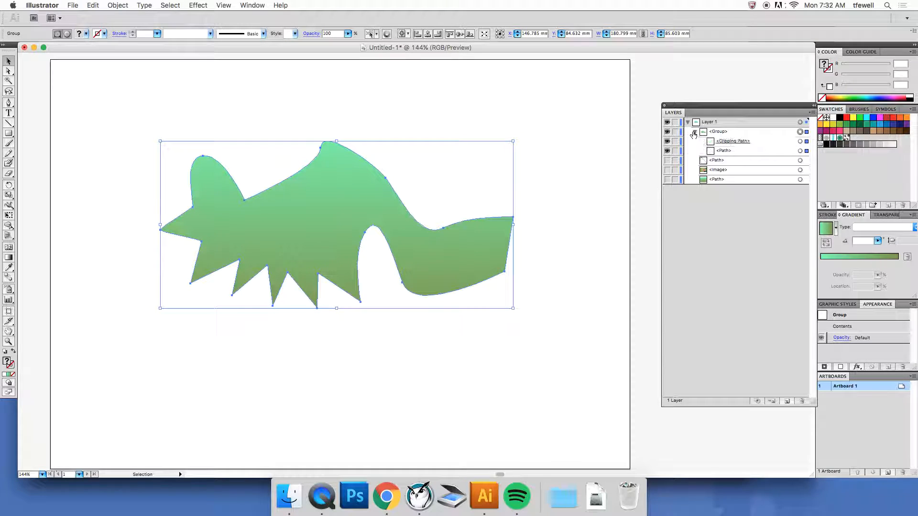
{"action": "left_click", "coordinate": [731, 152]}
{"action": "left_click", "coordinate": [744, 140]}
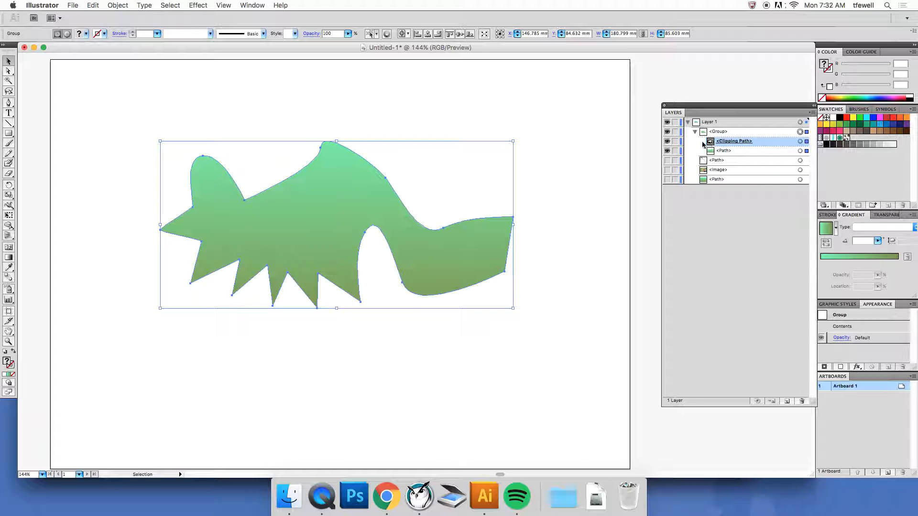
{"action": "left_click", "coordinate": [730, 152]}
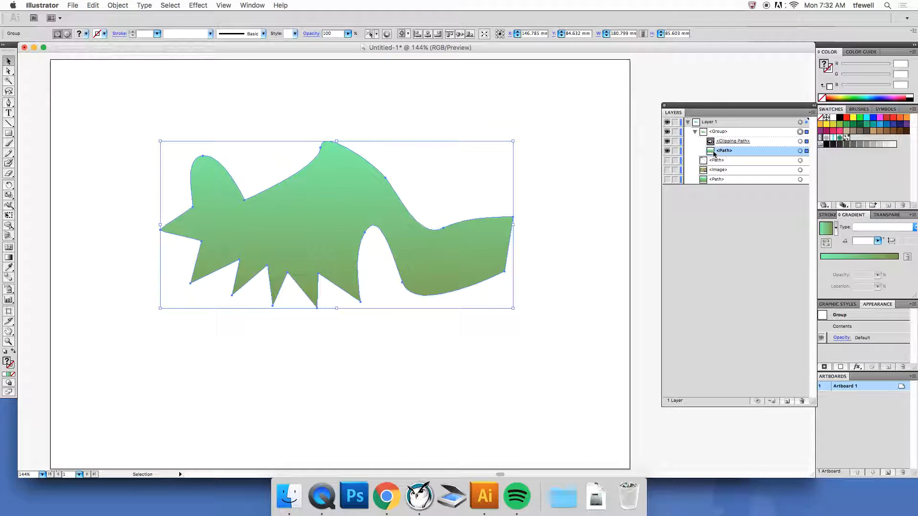
- Hide and show the gradient path inside the clipped group to check its role, and deselect the artwork
{"action": "left_click", "coordinate": [666, 151]}
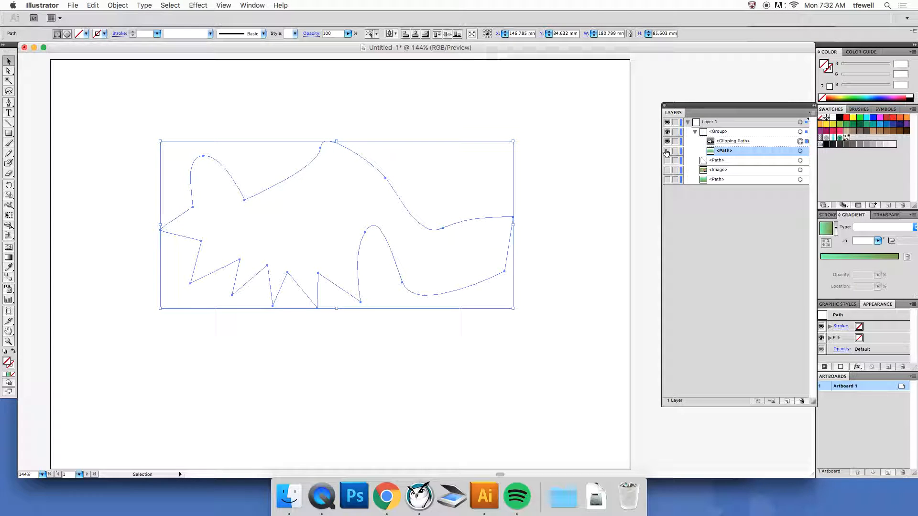
{"action": "left_click", "coordinate": [667, 151]}
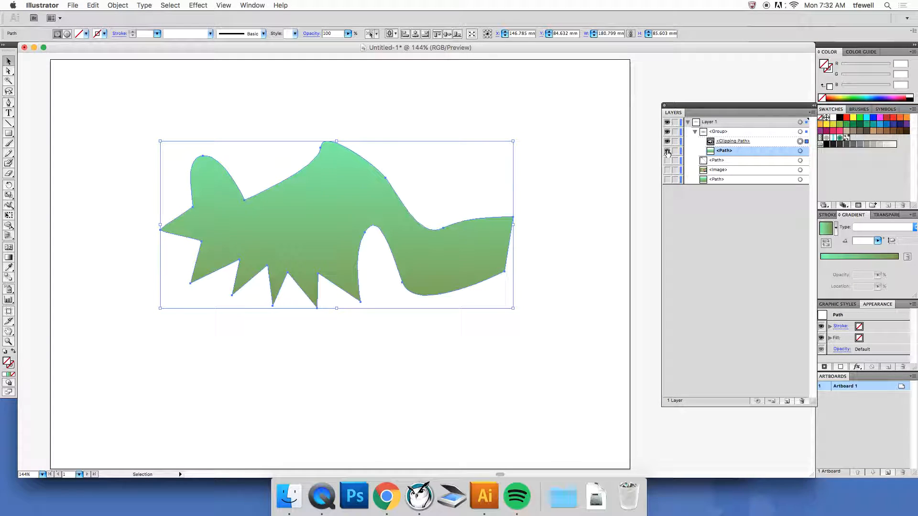
{"action": "left_click", "coordinate": [668, 151]}
{"action": "left_click", "coordinate": [667, 151]}
{"action": "left_click", "coordinate": [617, 148]}
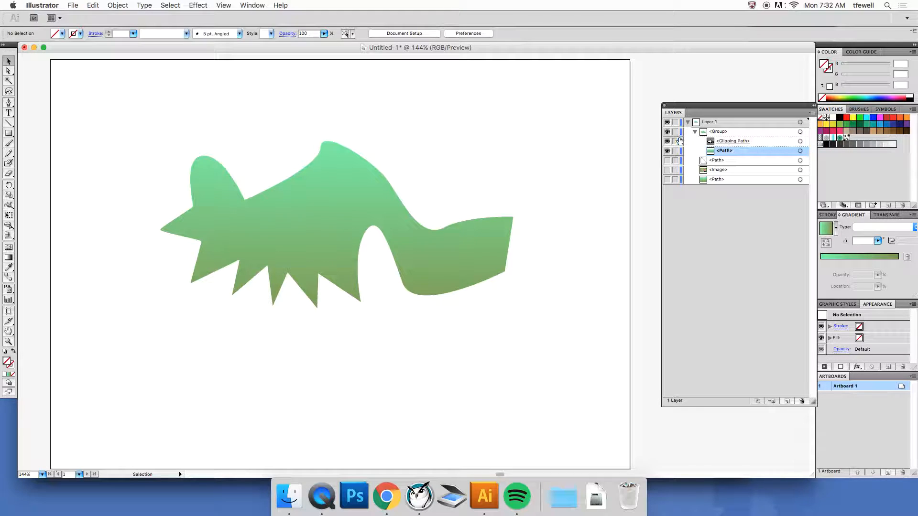
- Toggle the visibility of the clipping path and the gradient path to compare the masked and unmasked artwork, leaving both shown
{"action": "left_click", "coordinate": [667, 142]}
{"action": "left_click", "coordinate": [667, 142]}
{"action": "left_click", "coordinate": [667, 142]}
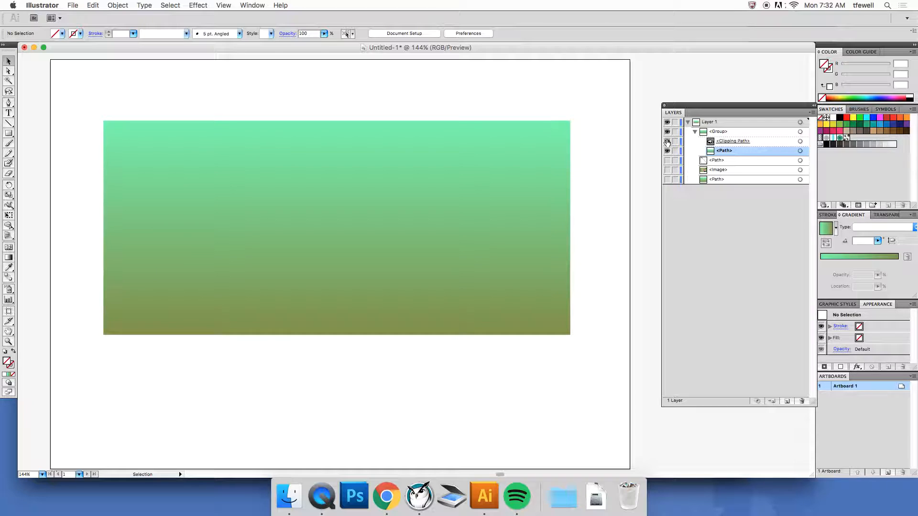
{"action": "left_click", "coordinate": [667, 141]}
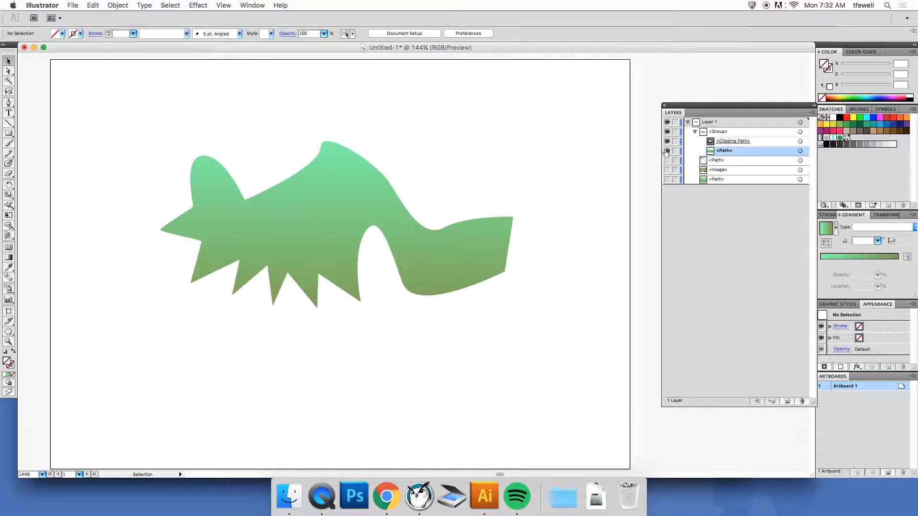
{"action": "left_click", "coordinate": [668, 151]}
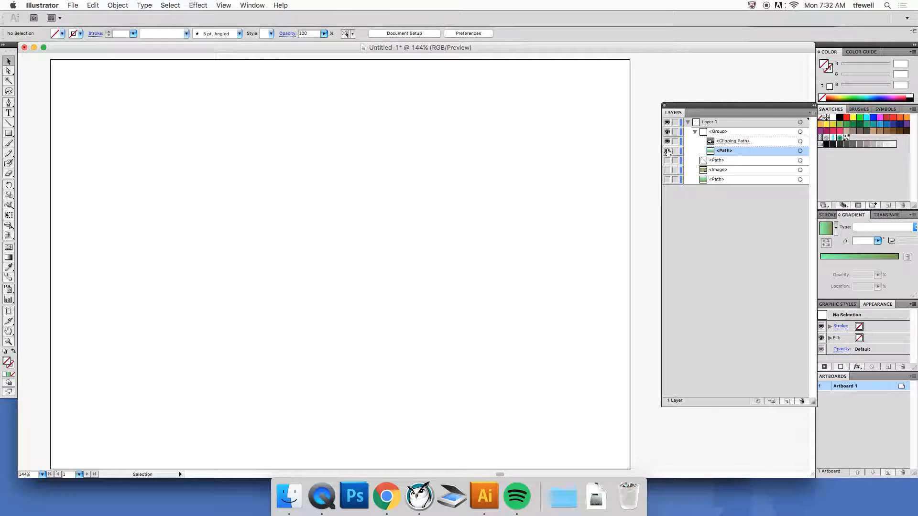
{"action": "left_click", "coordinate": [668, 151]}
{"action": "left_click", "coordinate": [668, 142]}
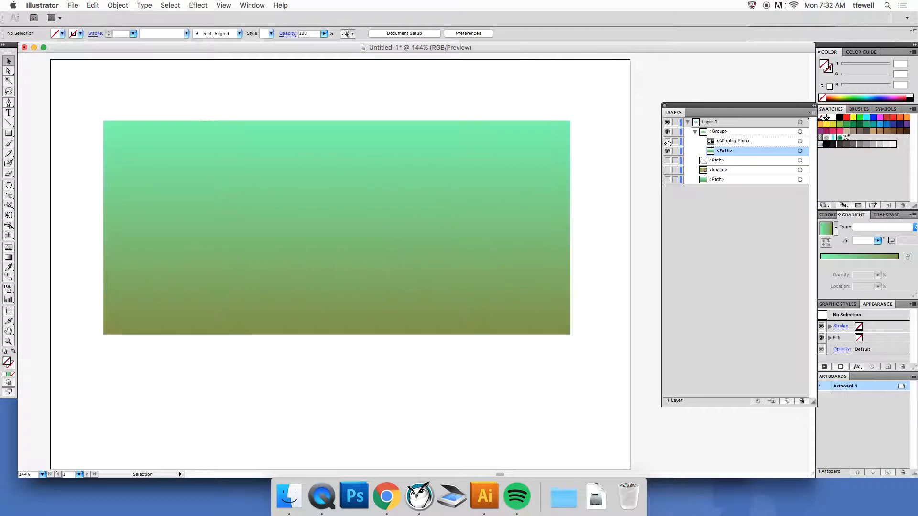
{"action": "left_click", "coordinate": [667, 142]}
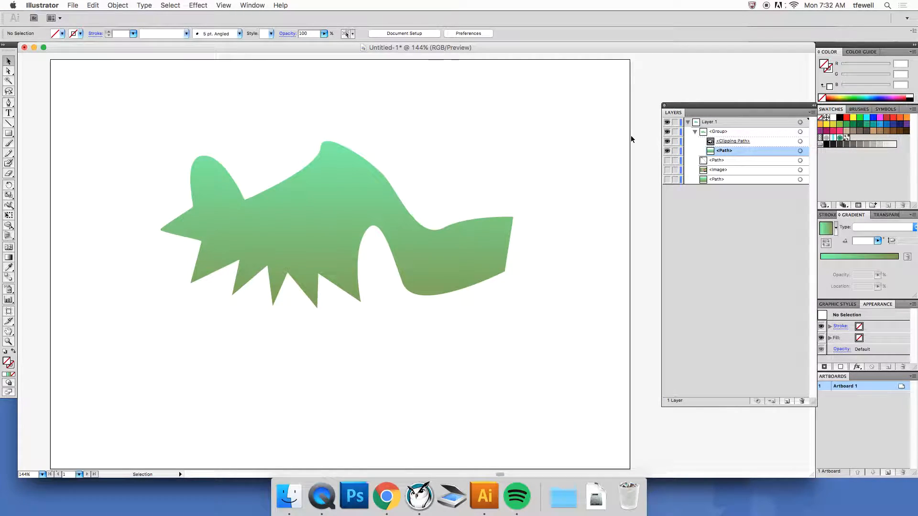
- Move the anchor point on the masked shape's rear hump out and back to a slightly higher, wider position to reshape the clipping path
{"action": "left_click", "coordinate": [356, 153]}
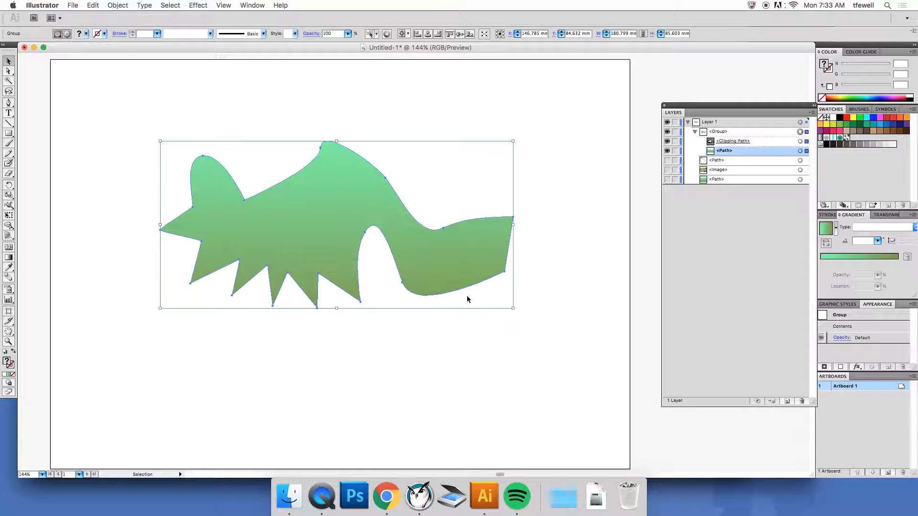
{"action": "left_click", "coordinate": [8, 72]}
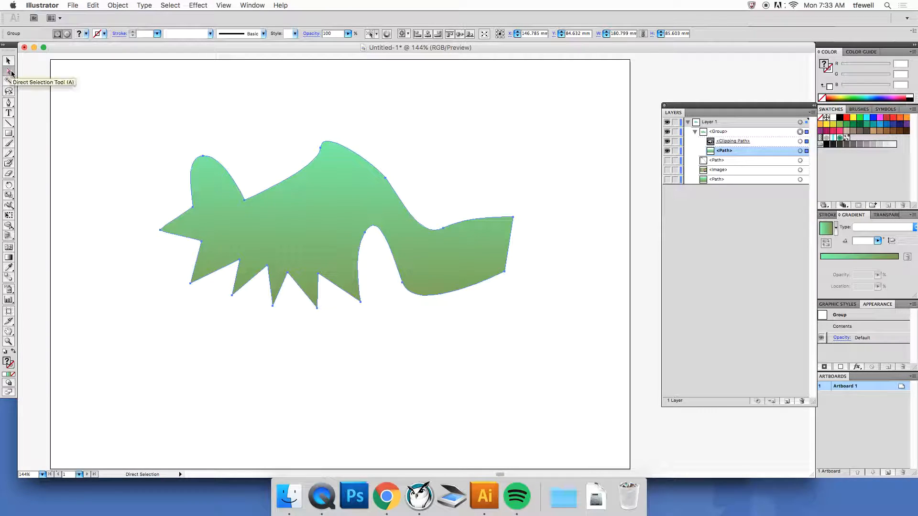
{"action": "left_click_drag", "start_coordinate": [385, 178], "coordinate": [454, 87]}
{"action": "key", "text": "super+shift+a"}
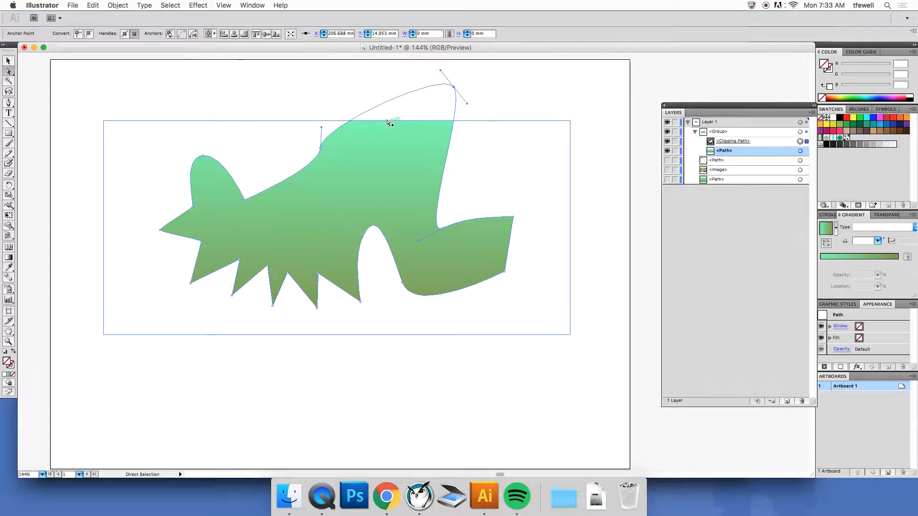
{"action": "left_click_drag", "start_coordinate": [454, 89], "coordinate": [393, 158]}
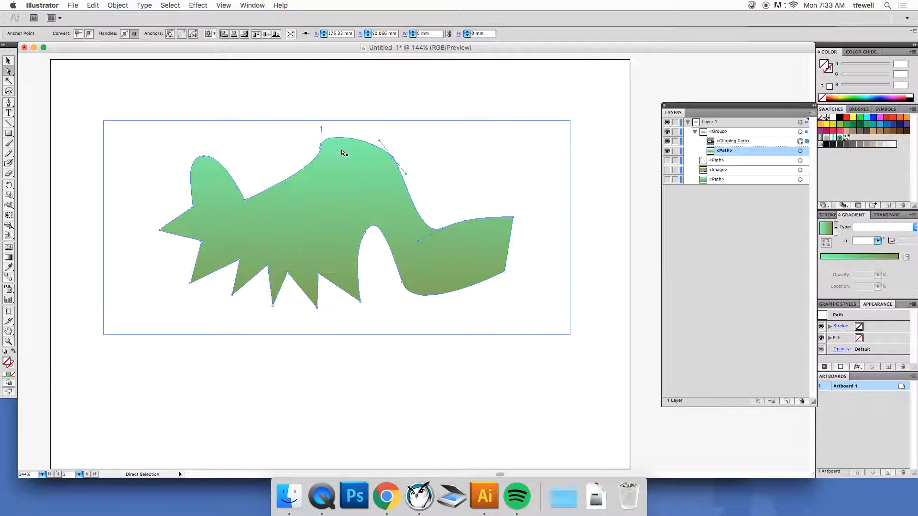
{"action": "left_click", "coordinate": [9, 62]}
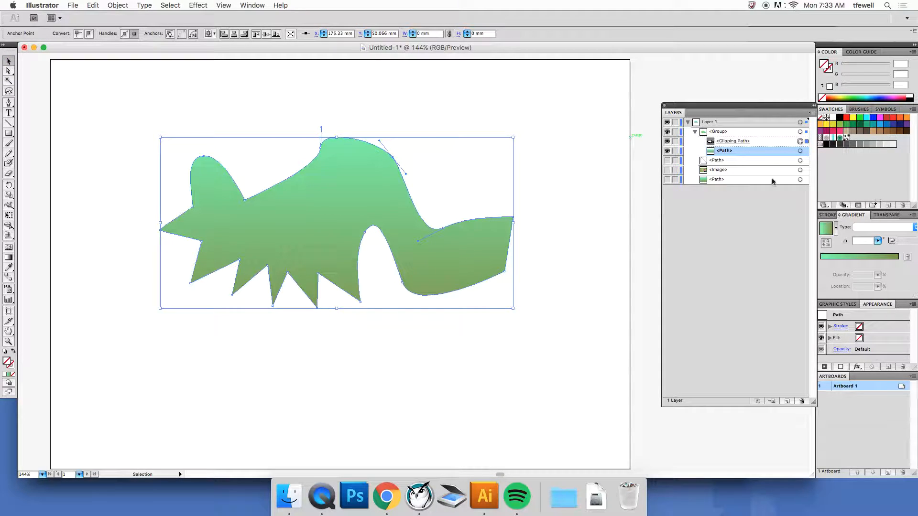
- Hide and collapse the clipped gradient group, and show the rooster photo with its traced outline path
{"action": "left_click", "coordinate": [668, 132]}
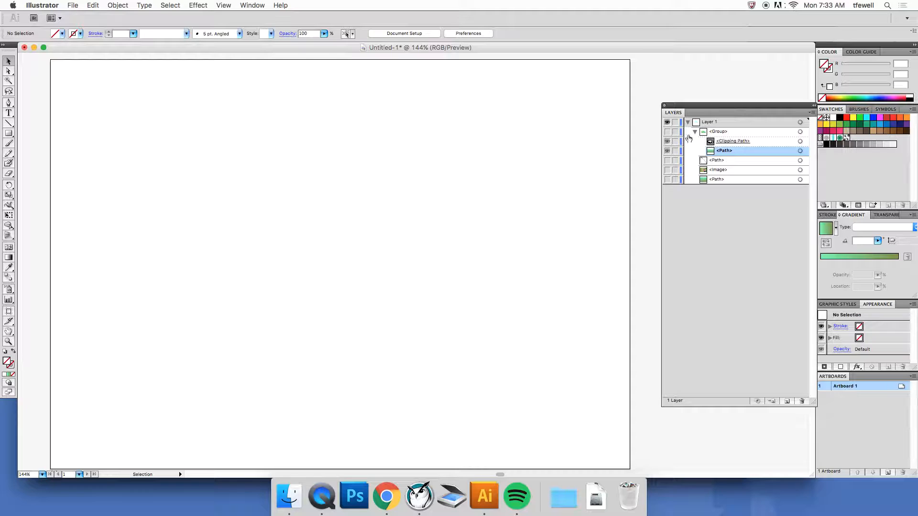
{"action": "left_click", "coordinate": [695, 131]}
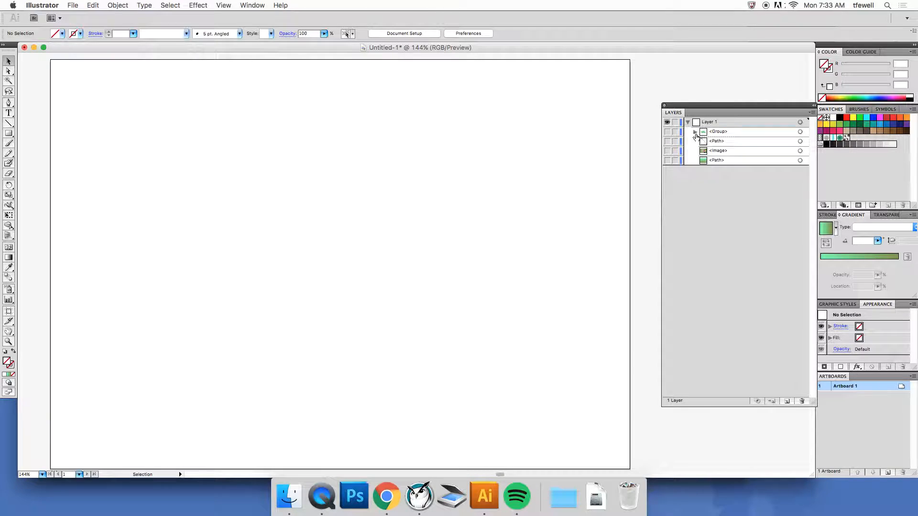
{"action": "left_click", "coordinate": [667, 151]}
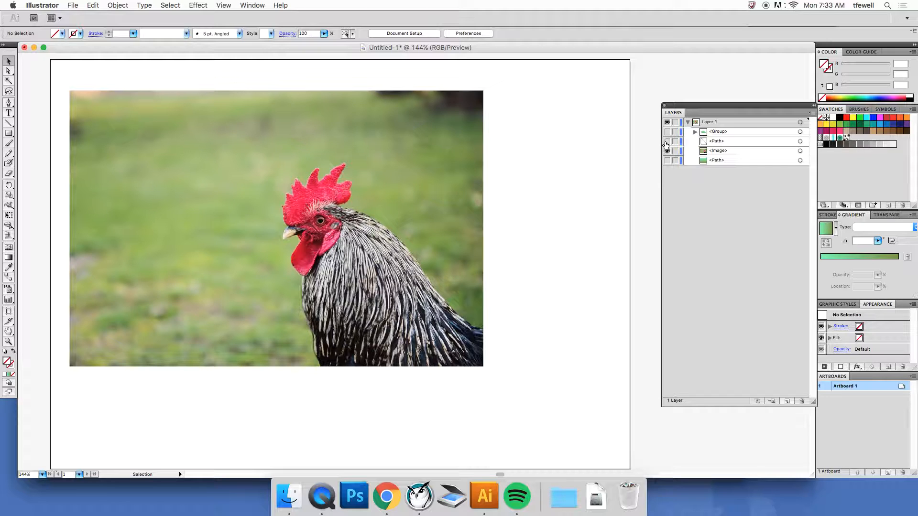
{"action": "left_click", "coordinate": [667, 141]}
{"action": "left_click", "coordinate": [722, 145]}
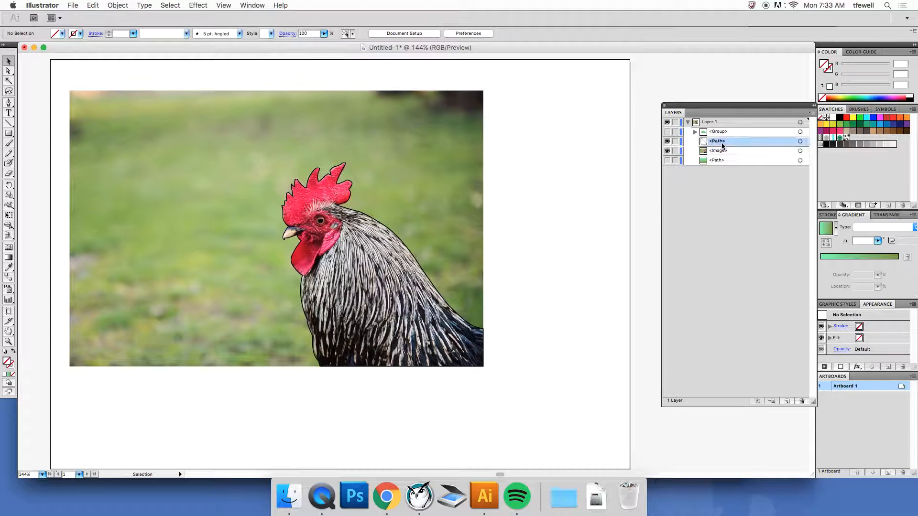
- Move the rooster outline beside the photo to inspect its shape, and undo the move
{"action": "left_click_drag", "start_coordinate": [366, 218], "coordinate": [582, 214]}
{"action": "left_click_drag", "start_coordinate": [518, 204], "coordinate": [366, 167]}
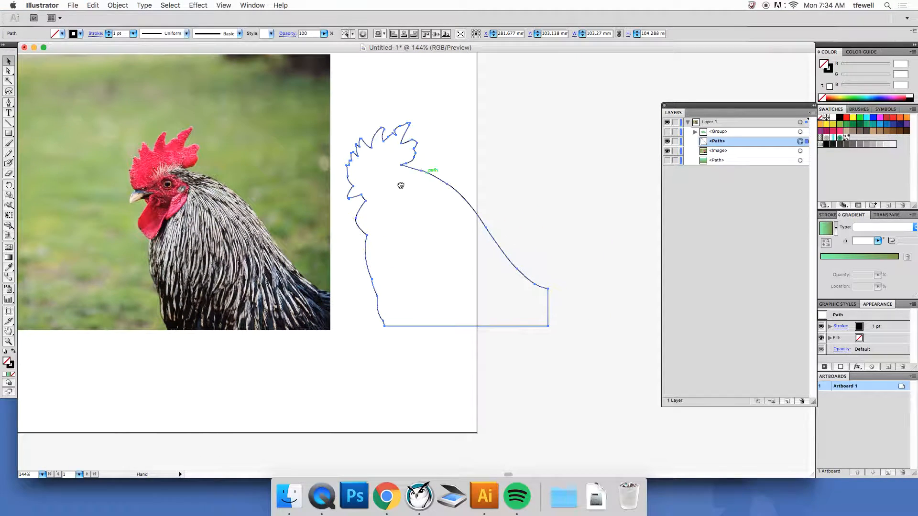
{"action": "left_click", "coordinate": [559, 180]}
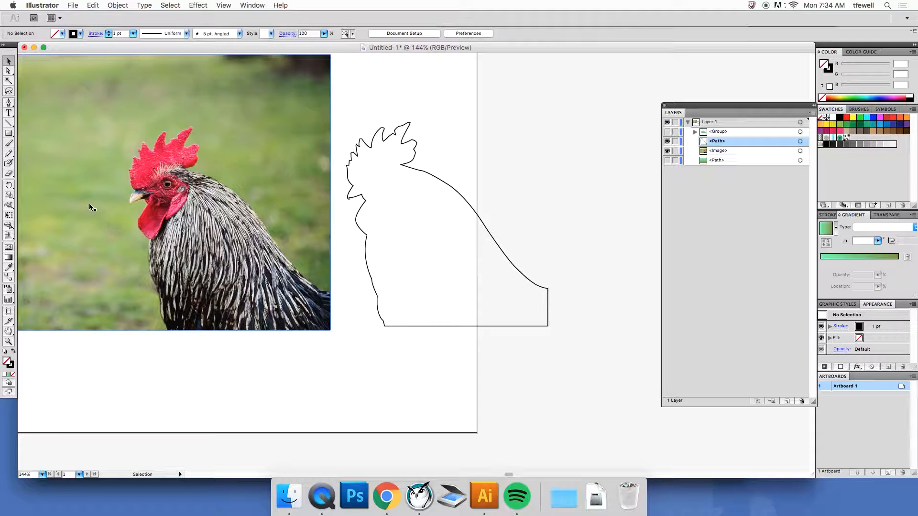
{"action": "scroll", "coordinate": [89, 207], "scroll_direction": "left", "scroll_amount": 3}
{"action": "scroll", "coordinate": [89, 206], "scroll_direction": "up", "scroll_amount": 1}
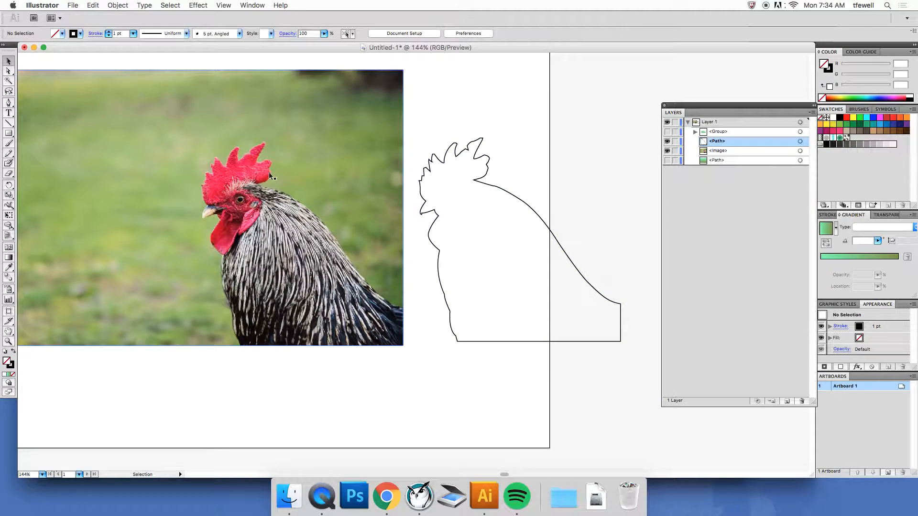
{"action": "key", "text": "super+z"}
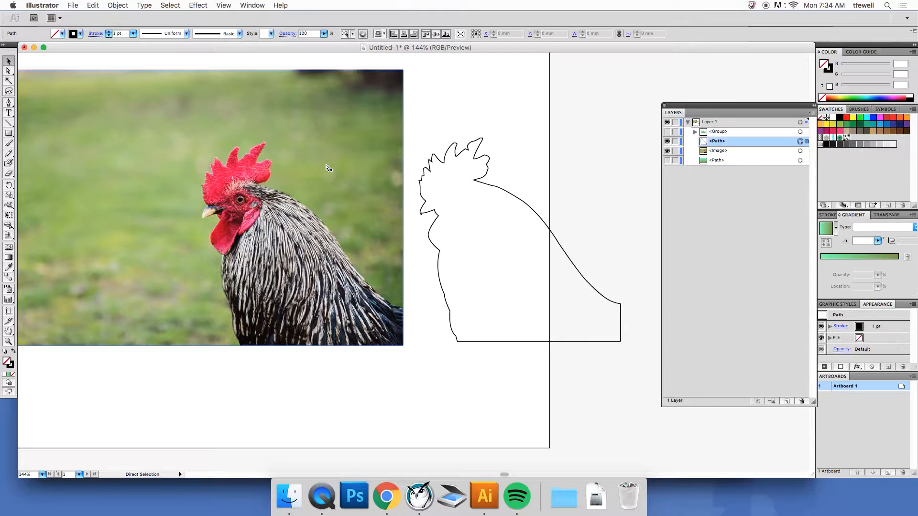
{"action": "left_click", "coordinate": [439, 148]}
{"action": "left_click_drag", "start_coordinate": [440, 145], "coordinate": [571, 154]}
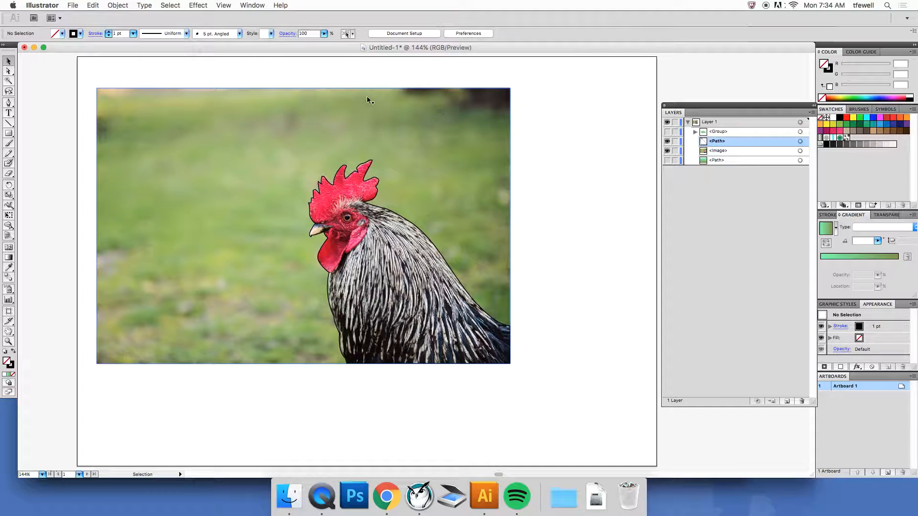
- Make a clipping mask from the rooster outline and the photo, and deselect the result
{"action": "left_click_drag", "start_coordinate": [350, 111], "coordinate": [412, 310]}
{"action": "left_click", "coordinate": [118, 5]}
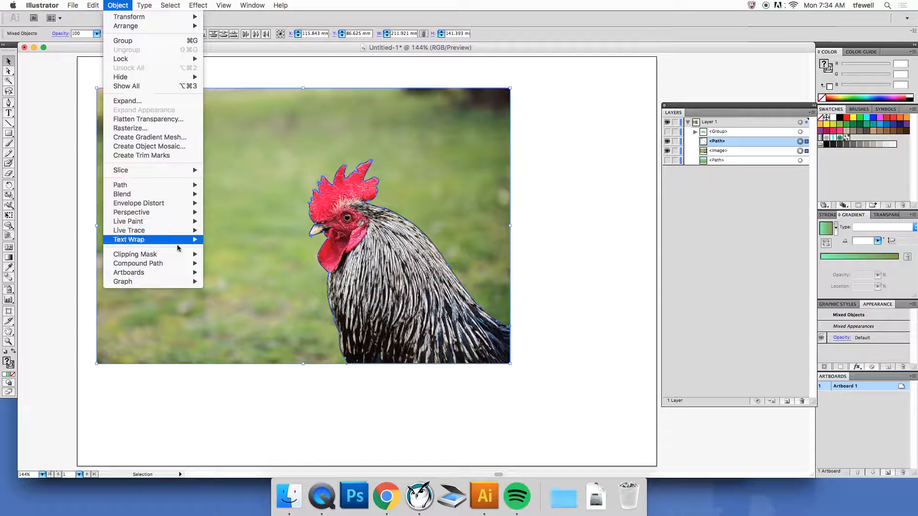
{"action": "mouse_move", "coordinate": [178, 257]}
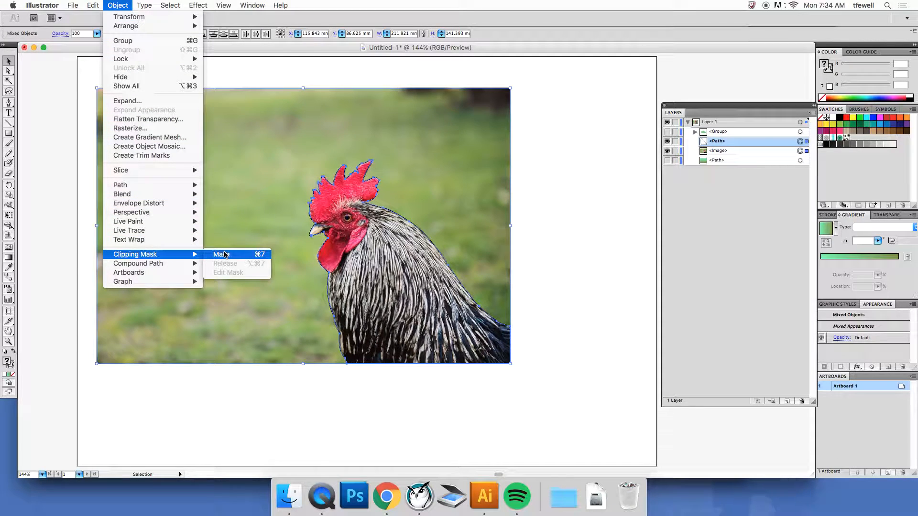
{"action": "left_click", "coordinate": [257, 257]}
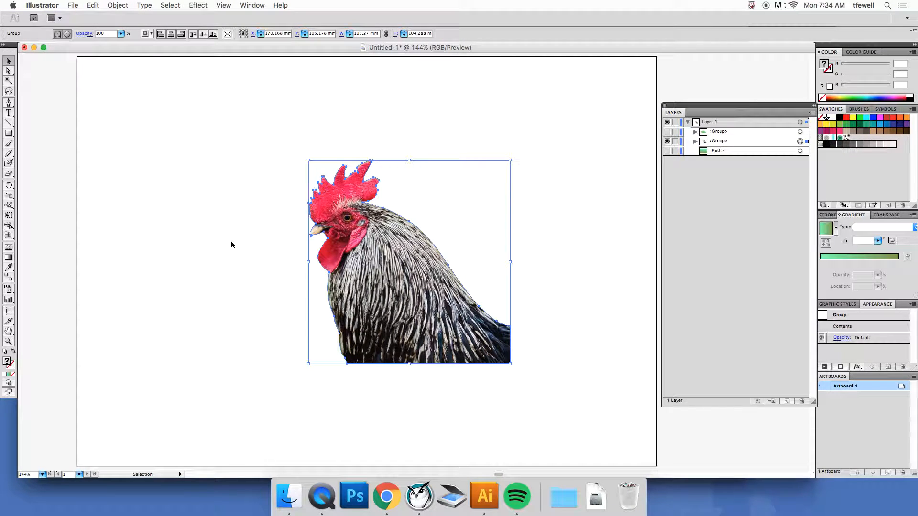
{"action": "left_click", "coordinate": [229, 240]}
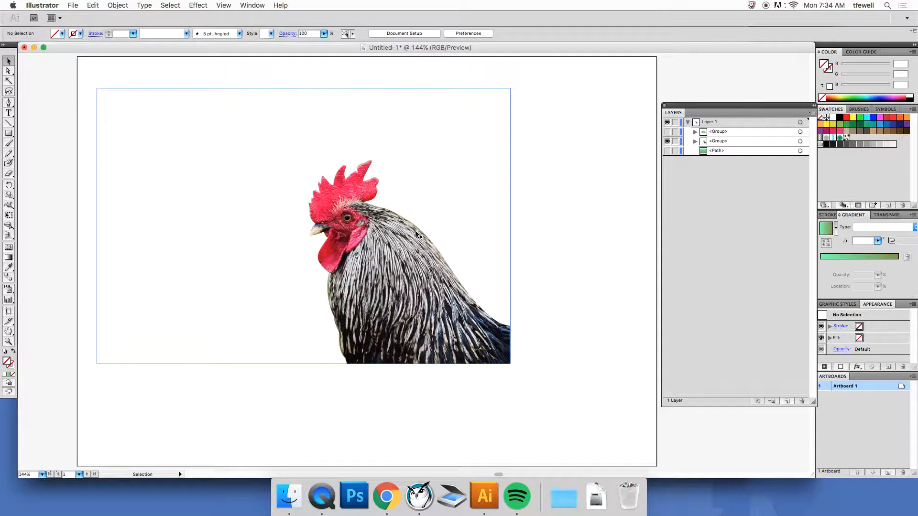
- Move the clipped rooster as one object slightly down and to the right on the artboard
{"action": "left_click_drag", "start_coordinate": [428, 297], "coordinate": [522, 293]}
{"action": "scroll", "coordinate": [424, 228], "scroll_direction": "down", "scroll_amount": 3}
{"action": "scroll", "coordinate": [424, 229], "scroll_direction": "right", "scroll_amount": 3}
{"action": "left_click_drag", "start_coordinate": [424, 226], "coordinate": [476, 281]}
{"action": "key", "text": "space"}
{"action": "key", "text": "alt+super+space"}
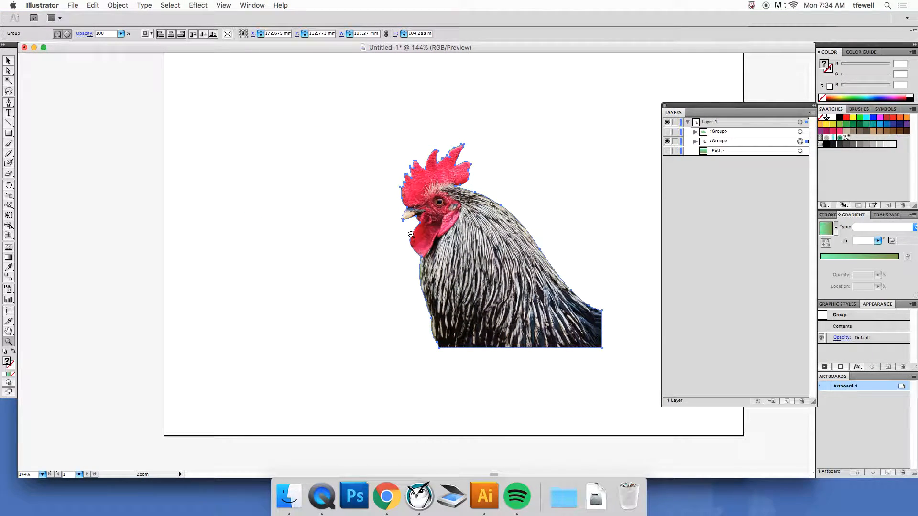
{"action": "left_click", "coordinate": [411, 234], "text": "alt"}
{"action": "key", "text": "space"}
{"action": "left_click_drag", "start_coordinate": [386, 228], "coordinate": [295, 213]}
{"action": "left_click", "coordinate": [336, 216]}
{"action": "key", "text": "space"}
{"action": "left_click_drag", "start_coordinate": [370, 221], "coordinate": [307, 169]}
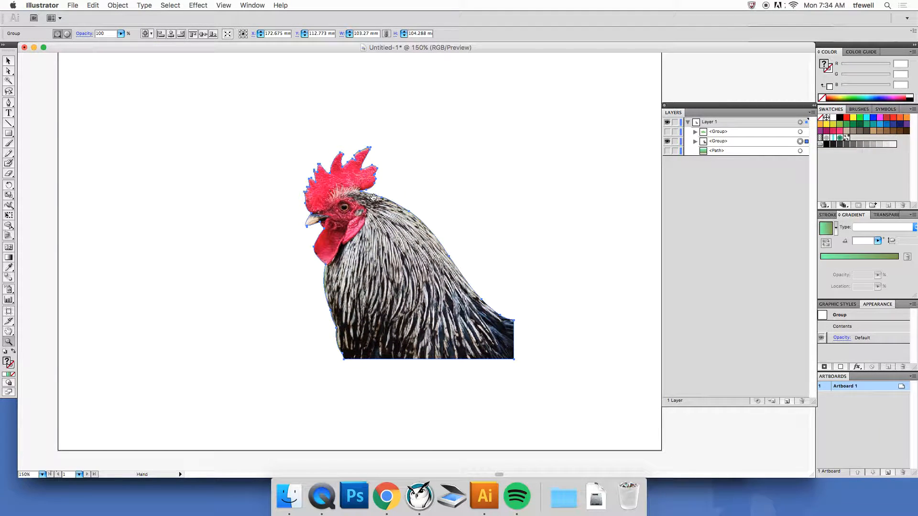
{"action": "left_click_drag", "start_coordinate": [374, 198], "coordinate": [362, 209]}
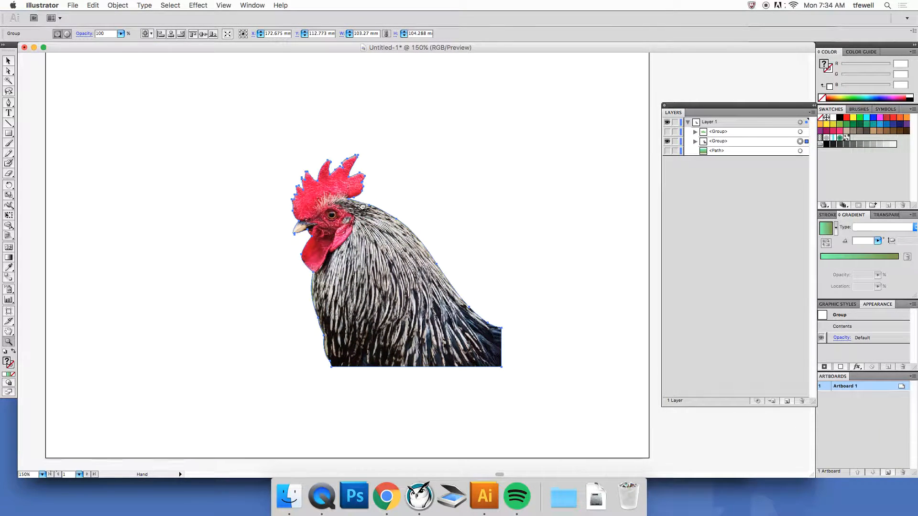
- Show the gradient rectangle behind the clipped rooster and place the rooster in the artboard's lower-right corner
{"action": "left_click", "coordinate": [666, 150]}
{"action": "key", "text": "v"}
{"action": "left_click_drag", "start_coordinate": [368, 235], "coordinate": [517, 324]}
{"action": "left_click", "coordinate": [674, 410]}
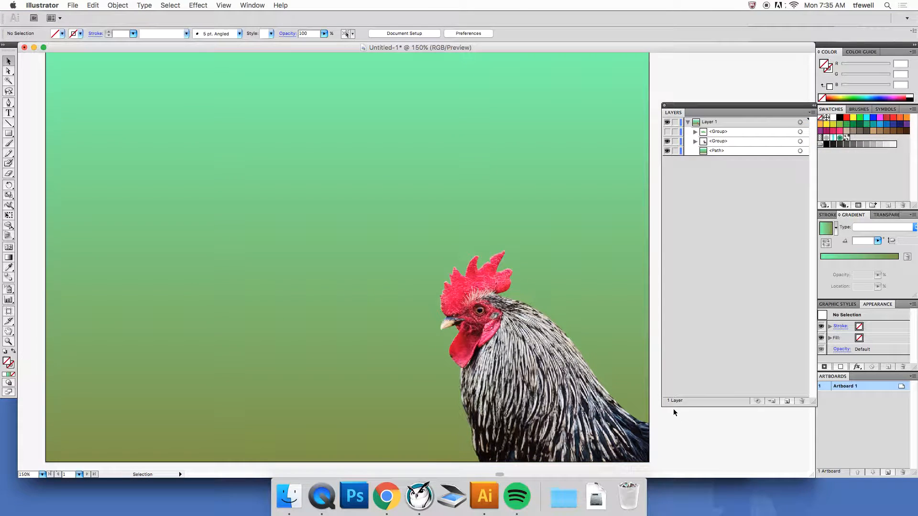
- Move the clipped rooster back near the artboard's centre and hide the gradient rectangle
{"action": "left_click_drag", "start_coordinate": [500, 329], "coordinate": [329, 201]}
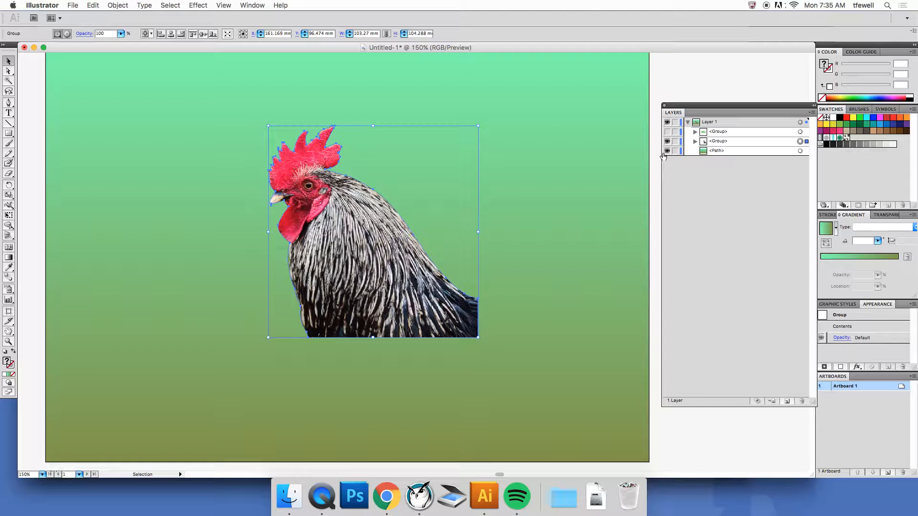
{"action": "left_click", "coordinate": [667, 151]}
{"action": "left_click", "coordinate": [506, 149]}
- Examine the clipped rooster's comb and head edges up close for leftover background
{"action": "key", "text": "z"}
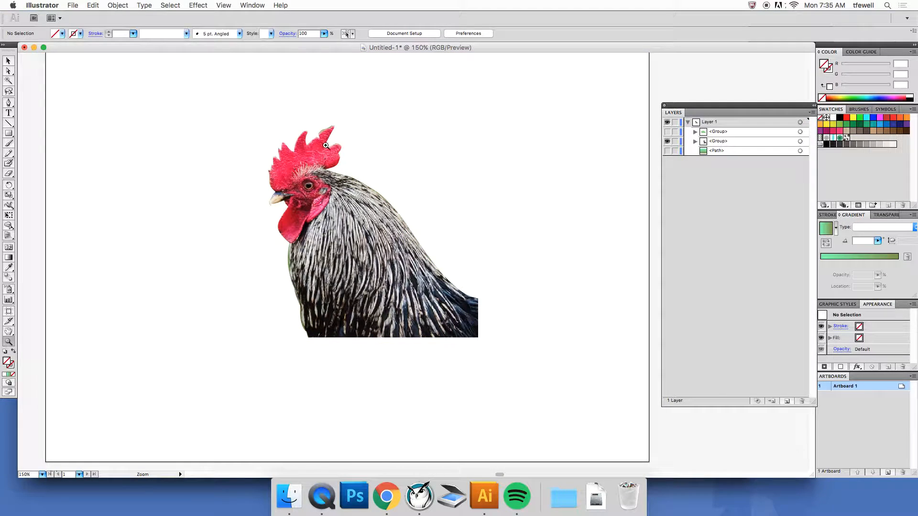
{"action": "left_click_drag", "start_coordinate": [227, 115], "coordinate": [522, 348]}
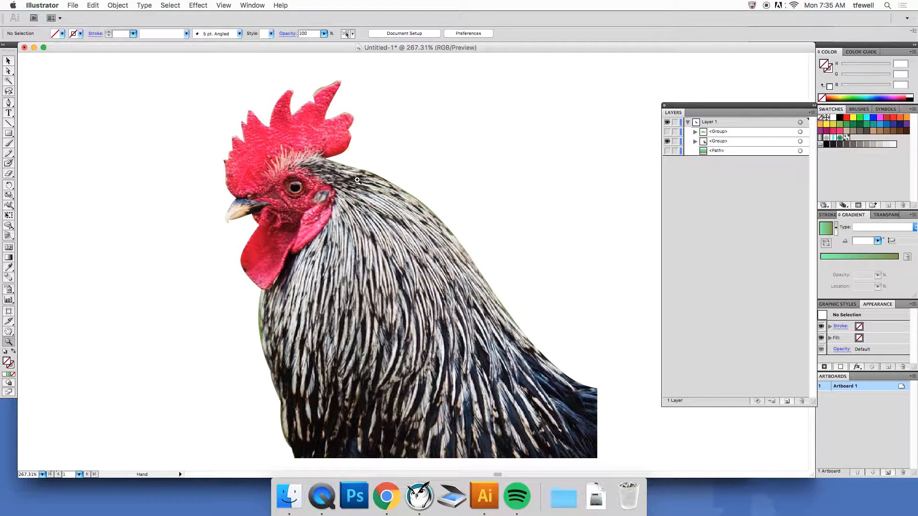
{"action": "left_click", "coordinate": [296, 119]}
{"action": "left_click_drag", "start_coordinate": [414, 198], "coordinate": [367, 123]}
{"action": "left_click", "coordinate": [392, 183]}
{"action": "left_click", "coordinate": [391, 183]}
{"action": "left_click_drag", "start_coordinate": [393, 170], "coordinate": [376, 21]}
{"action": "left_click_drag", "start_coordinate": [400, 278], "coordinate": [373, 225]}
{"action": "key", "text": "v"}
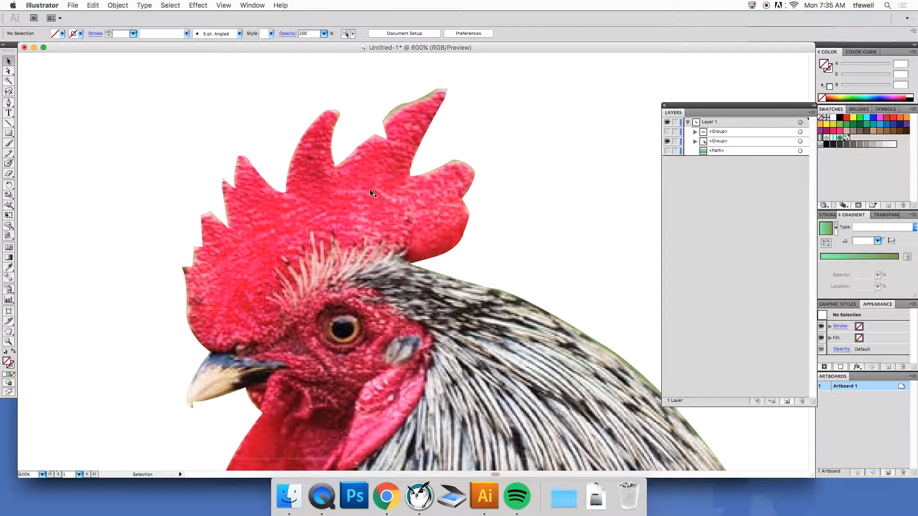
- Move the clipping path's anchor point on the comb's rearmost large spike toward its tip to trim the leftover background
{"action": "left_click", "coordinate": [385, 165]}
{"action": "left_click", "coordinate": [9, 71]}
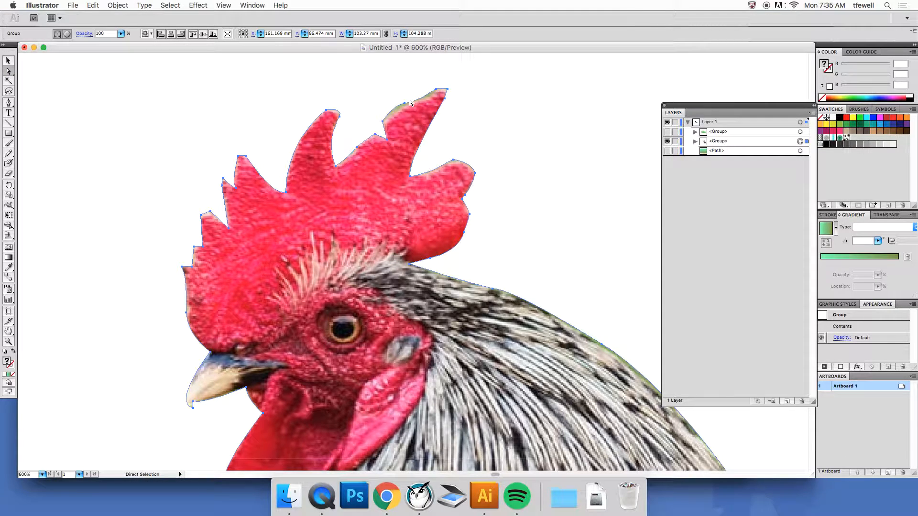
{"action": "key", "text": "h"}
{"action": "left_click_drag", "start_coordinate": [225, 325], "coordinate": [310, 125]}
{"action": "left_click_drag", "start_coordinate": [306, 287], "coordinate": [283, 56]}
{"action": "left_click_drag", "start_coordinate": [516, 280], "coordinate": [272, 247]}
{"action": "left_click_drag", "start_coordinate": [329, 204], "coordinate": [283, 395]}
{"action": "left_click_drag", "start_coordinate": [246, 98], "coordinate": [390, 308]}
{"action": "left_click_drag", "start_coordinate": [324, 220], "coordinate": [387, 273]}
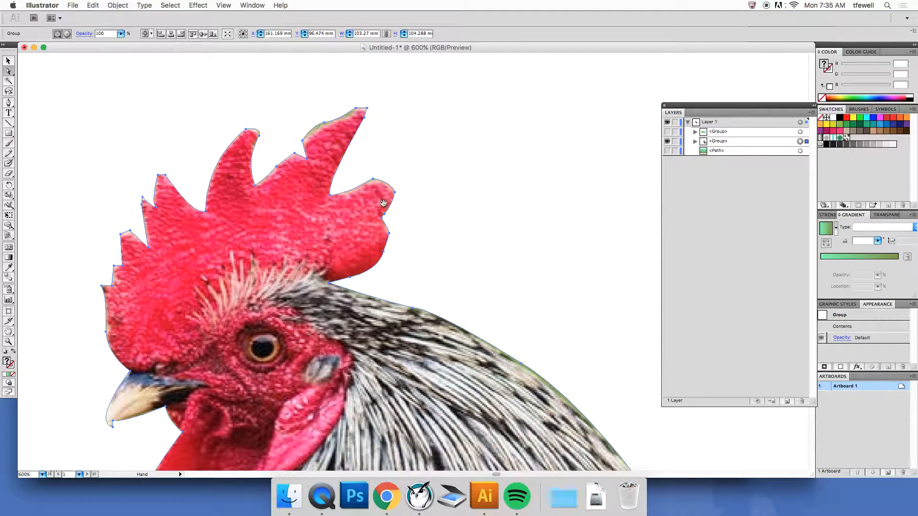
{"action": "left_click", "coordinate": [324, 125]}
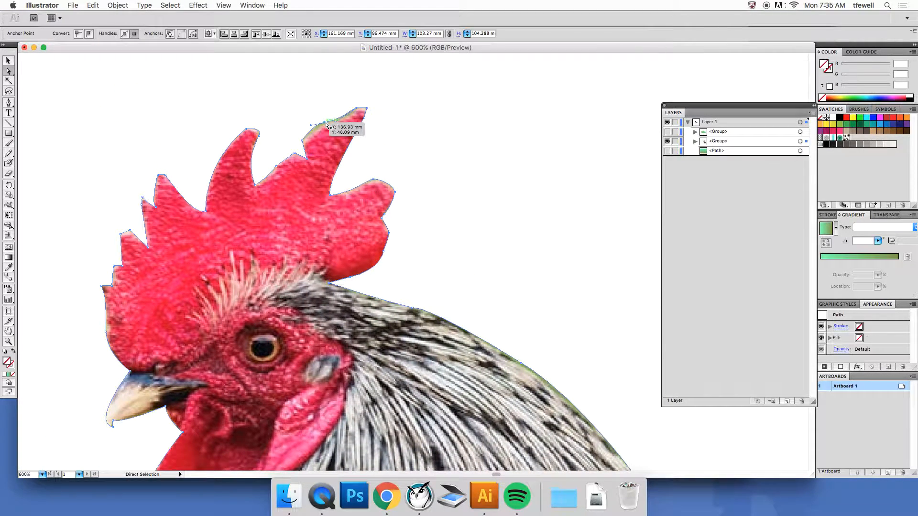
{"action": "left_click_drag", "start_coordinate": [324, 125], "coordinate": [366, 111]}
- Pull the clipping path's anchor point at the back of the neck outward, and bring it back close to the feathers
{"action": "key", "text": "space"}
{"action": "left_click_drag", "start_coordinate": [277, 187], "coordinate": [351, 171]}
{"action": "key", "text": "space"}
{"action": "left_click_drag", "start_coordinate": [277, 382], "coordinate": [289, 275]}
{"action": "scroll", "coordinate": [432, 222], "scroll_direction": "up", "scroll_amount": 5}
{"action": "scroll", "coordinate": [433, 221], "scroll_direction": "right", "scroll_amount": 4}
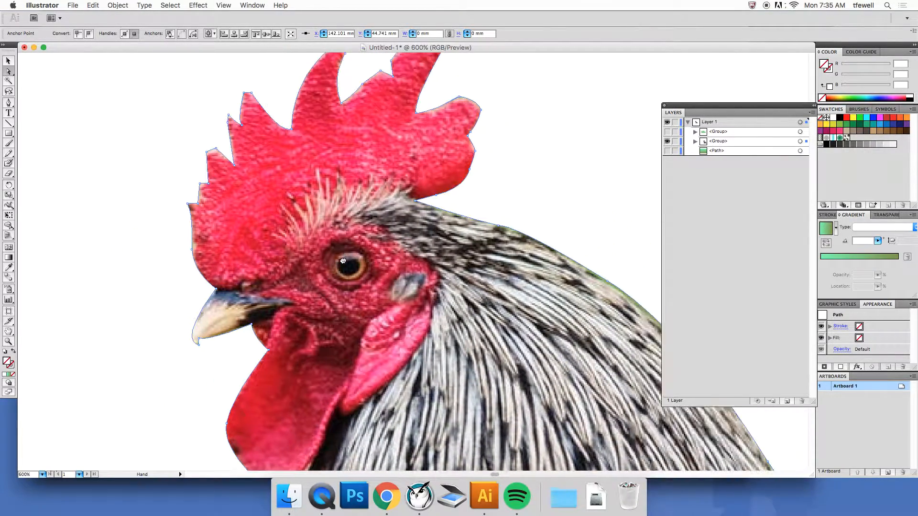
{"action": "left_click_drag", "start_coordinate": [492, 232], "coordinate": [499, 208]}
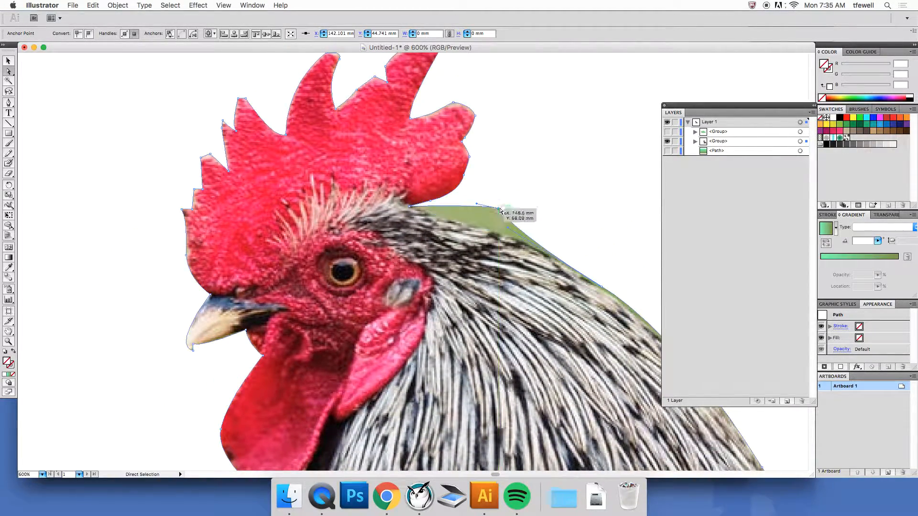
{"action": "scroll", "coordinate": [358, 206], "scroll_direction": "right", "scroll_amount": 4}
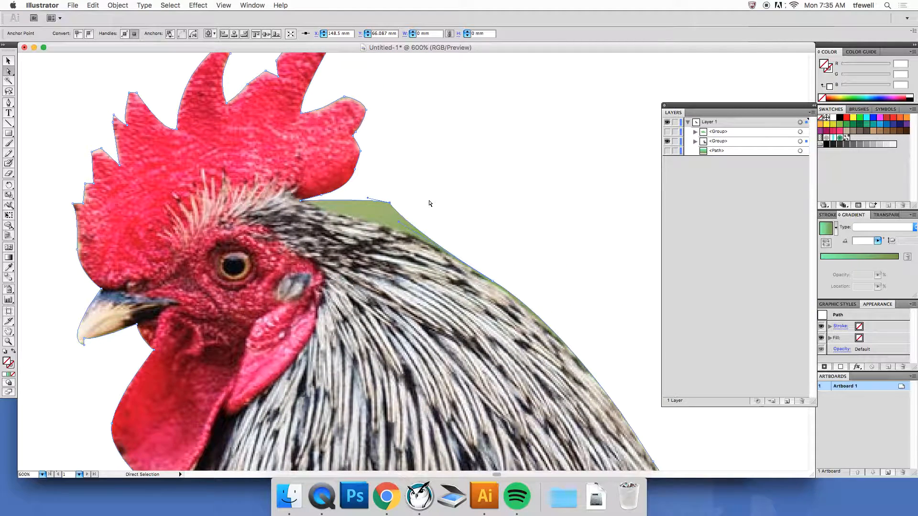
{"action": "left_click_drag", "start_coordinate": [390, 203], "coordinate": [384, 226]}
- Move the clipping path's anchor point on the rooster's lower chest slightly inward, and deselect the path
{"action": "key", "text": "space"}
{"action": "left_click_drag", "start_coordinate": [241, 439], "coordinate": [321, 143]}
{"action": "left_click_drag", "start_coordinate": [288, 242], "coordinate": [315, 202]}
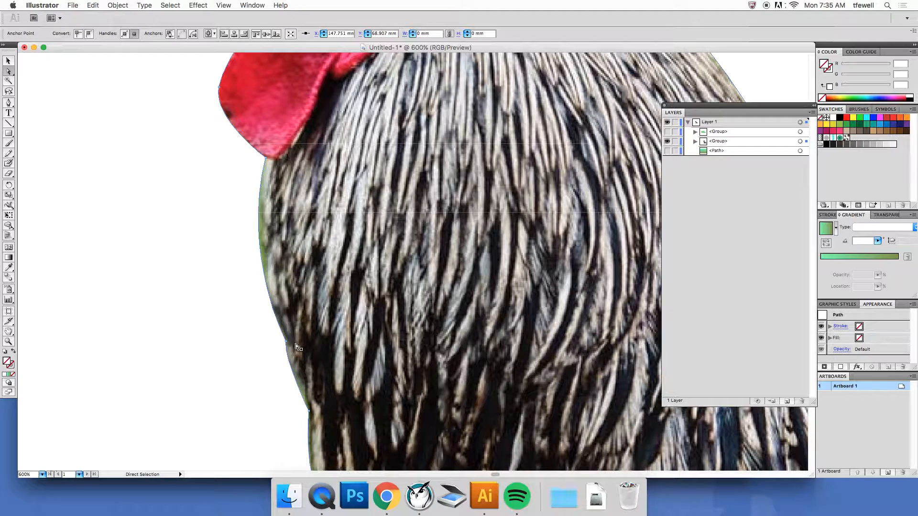
{"action": "left_click_drag", "start_coordinate": [288, 343], "coordinate": [292, 347]}
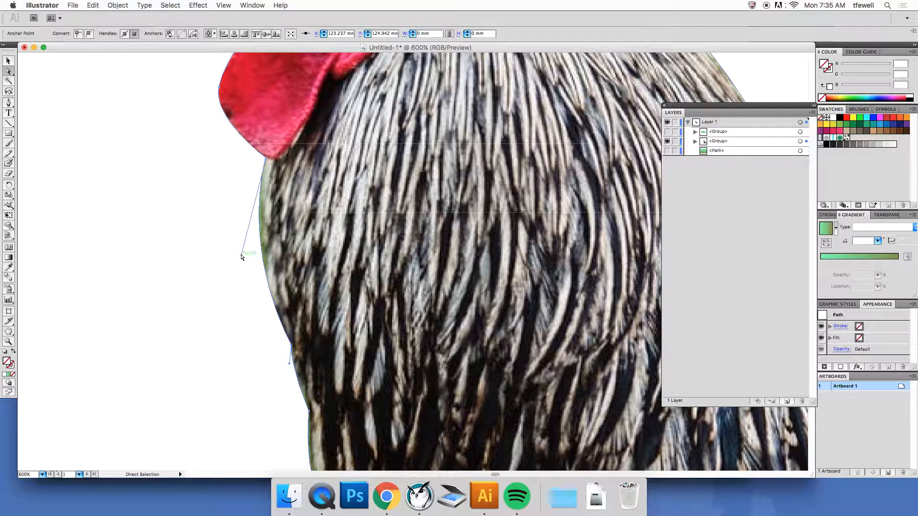
{"action": "left_click", "coordinate": [242, 256]}
- Show the clipped gradient group and separate the two masked objects, with the gradient shape lower left and the rooster upper right
{"action": "key", "text": "z"}
{"action": "left_click", "coordinate": [231, 240], "text": "alt"}
{"action": "left_click", "coordinate": [234, 240], "text": "alt"}
{"action": "left_click", "coordinate": [234, 241], "text": "alt"}
{"action": "left_click_drag", "start_coordinate": [497, 240], "coordinate": [174, 249]}
{"action": "left_click_drag", "start_coordinate": [384, 245], "coordinate": [314, 211]}
{"action": "left_click", "coordinate": [312, 236], "text": "alt"}
{"action": "key", "text": "v"}
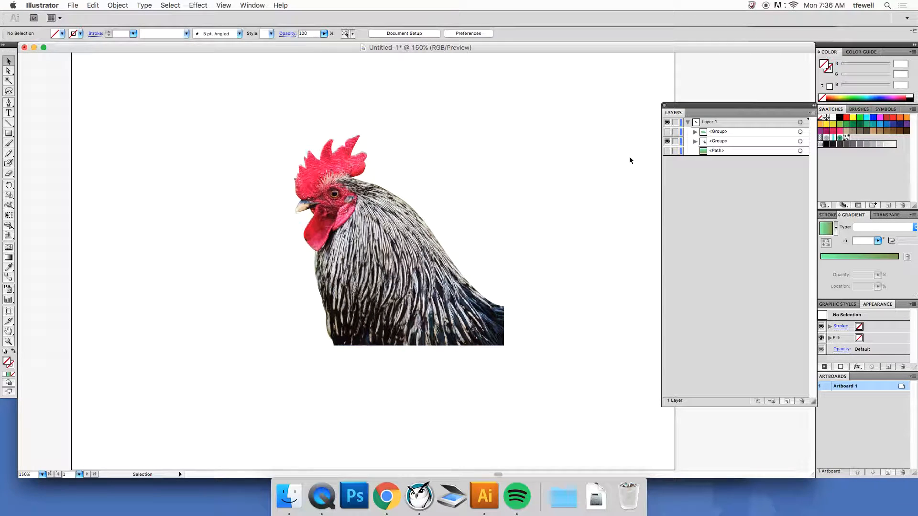
{"action": "left_click", "coordinate": [668, 132]}
{"action": "left_click_drag", "start_coordinate": [373, 190], "coordinate": [308, 302]}
{"action": "left_click_drag", "start_coordinate": [328, 180], "coordinate": [417, 116]}
{"action": "left_click_drag", "start_coordinate": [321, 269], "coordinate": [321, 267]}
{"action": "left_click", "coordinate": [240, 148]}
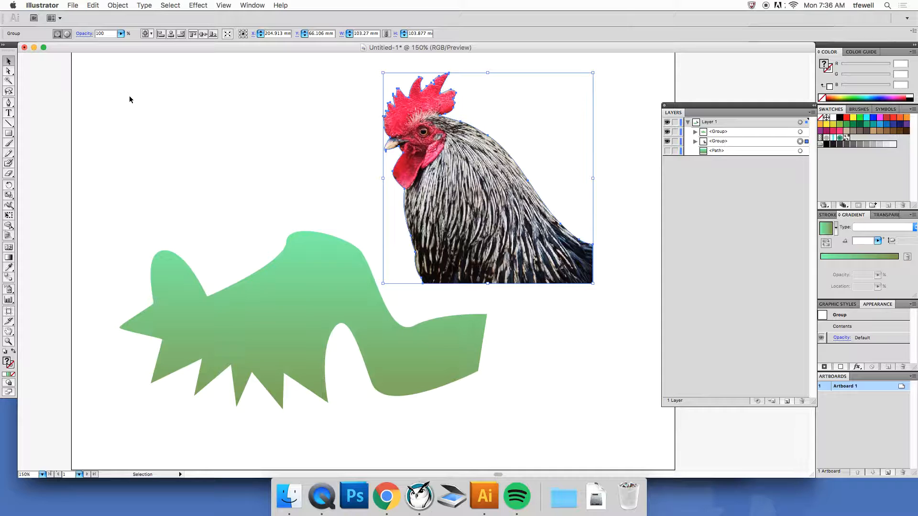
- Open the clipping mask commands for the selected rooster group
{"action": "left_click", "coordinate": [115, 5]}
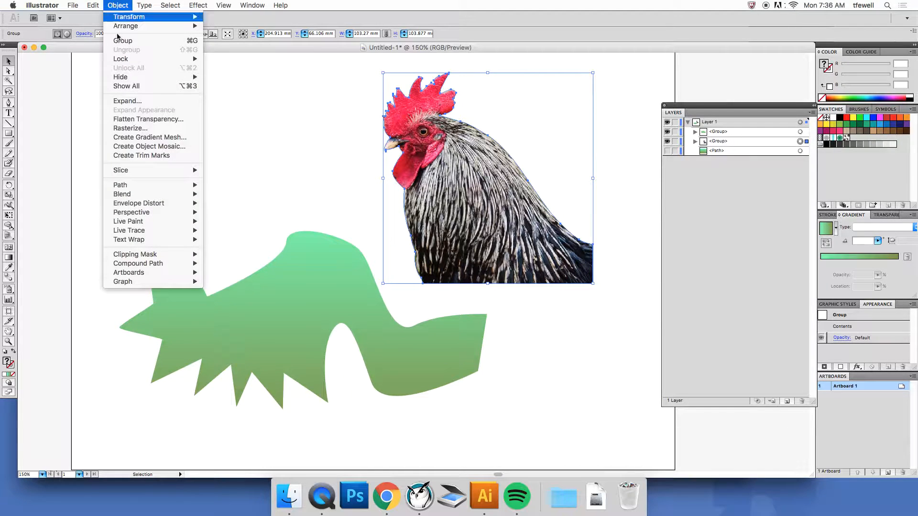
{"action": "mouse_move", "coordinate": [194, 255]}
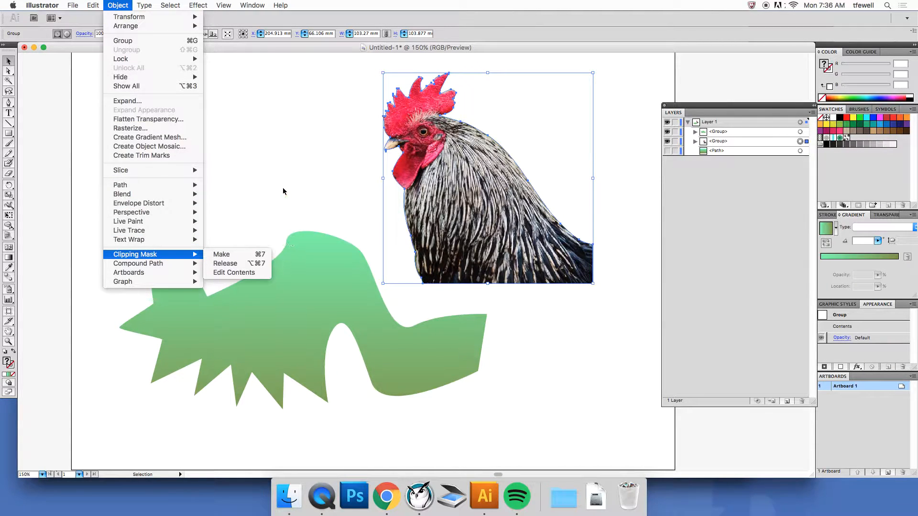